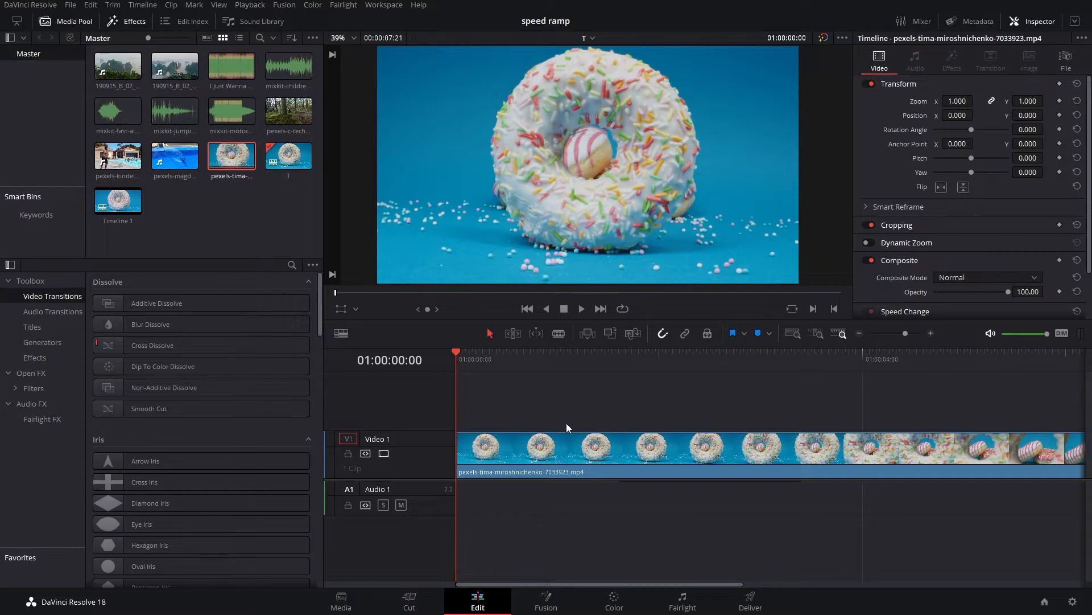
Enable retime controls and display the retime curve for the donut clip on Video 1.
{"action": "scroll", "coordinate": [567, 428], "scroll_direction": "down", "scroll_amount": 2}
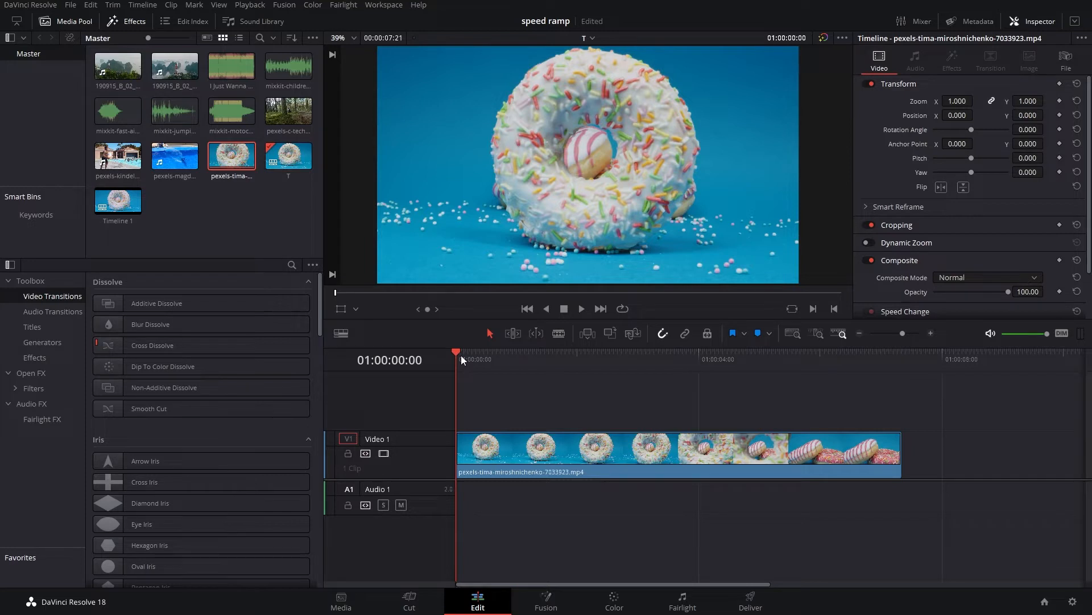
{"action": "left_click", "coordinate": [560, 442]}
{"action": "right_click", "coordinate": [574, 453]}
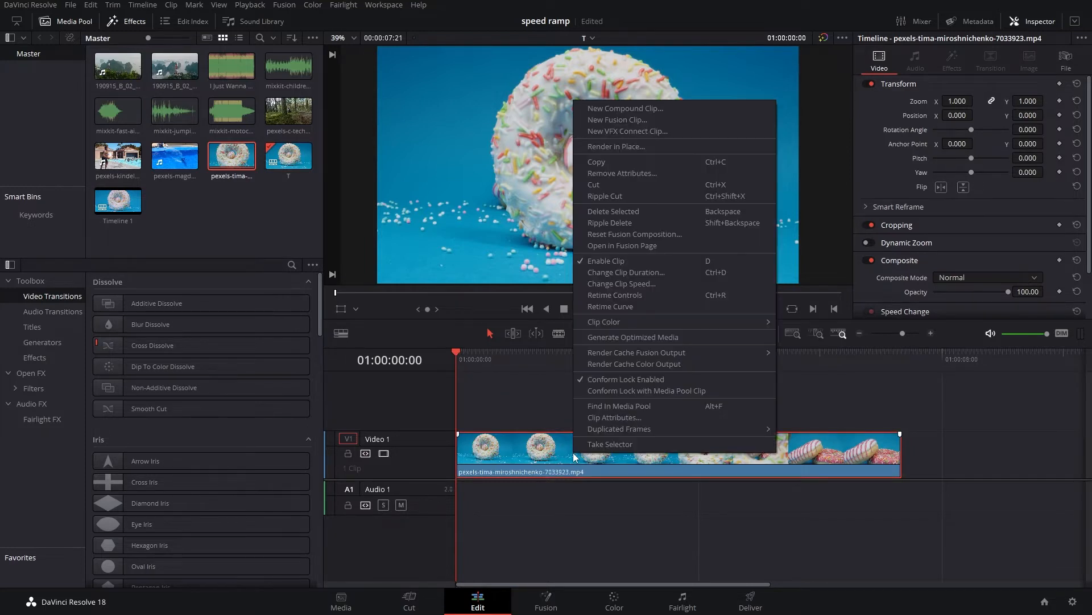
{"action": "left_click", "coordinate": [607, 298]}
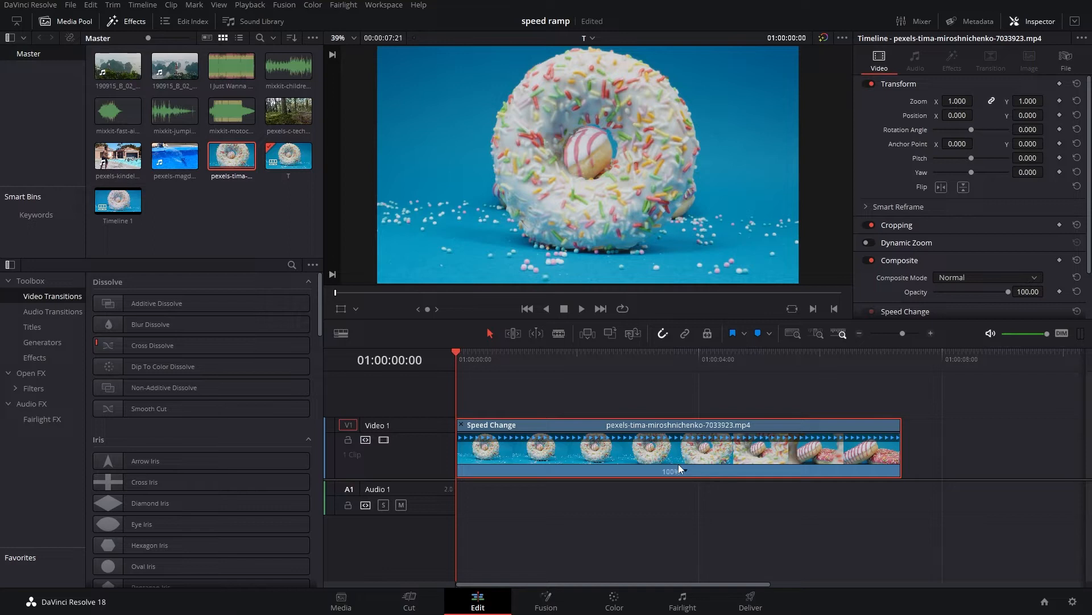
{"action": "right_click", "coordinate": [674, 433]}
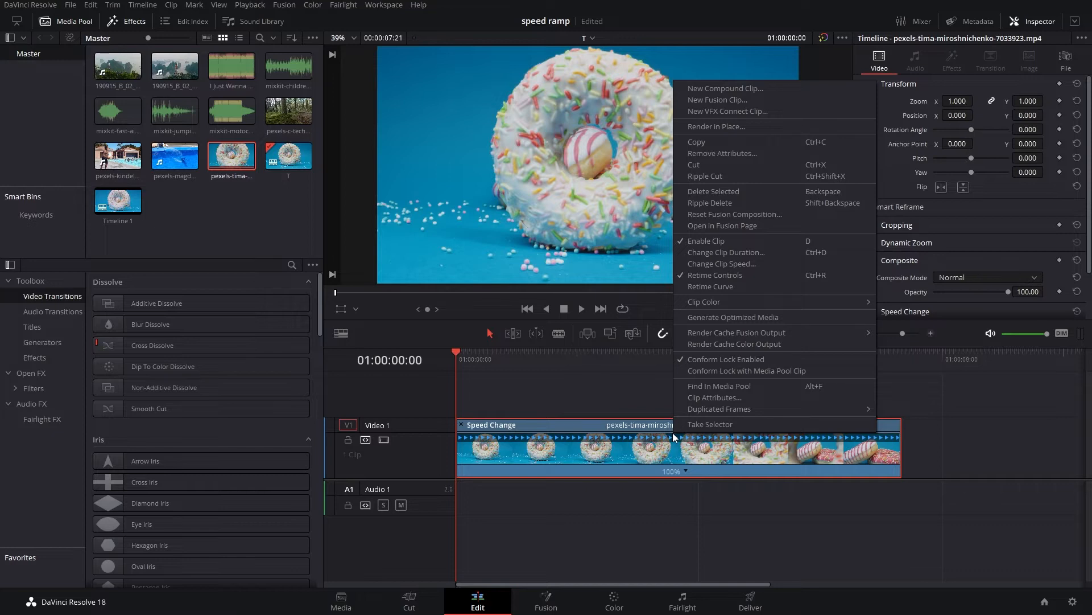
{"action": "left_click", "coordinate": [740, 287]}
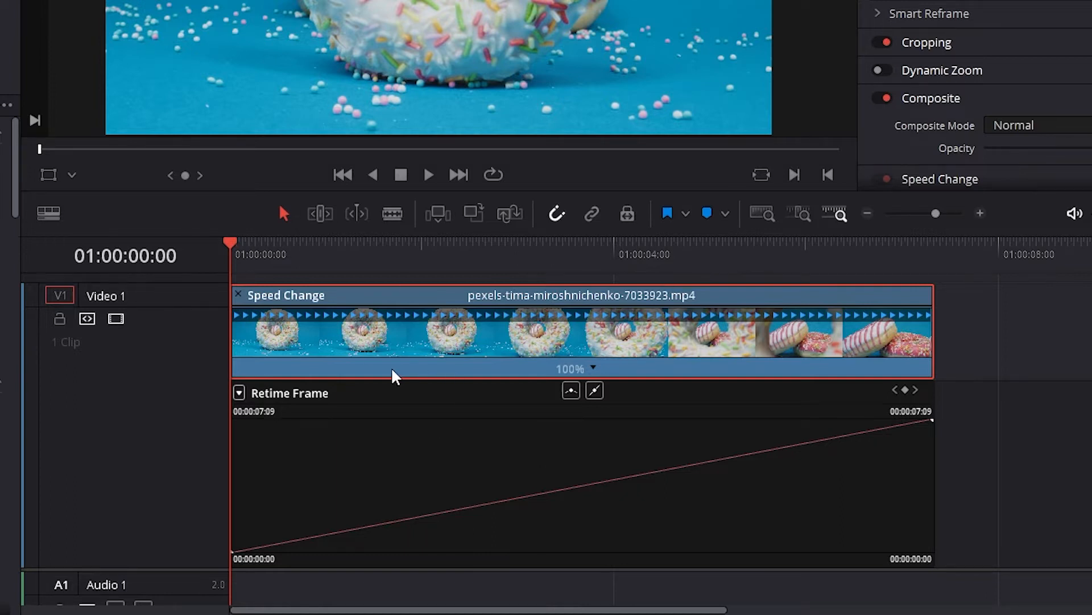
Set the clip's curve display to Retime Speed only, with Retime Frame turned off.
{"action": "left_click", "coordinate": [239, 394]}
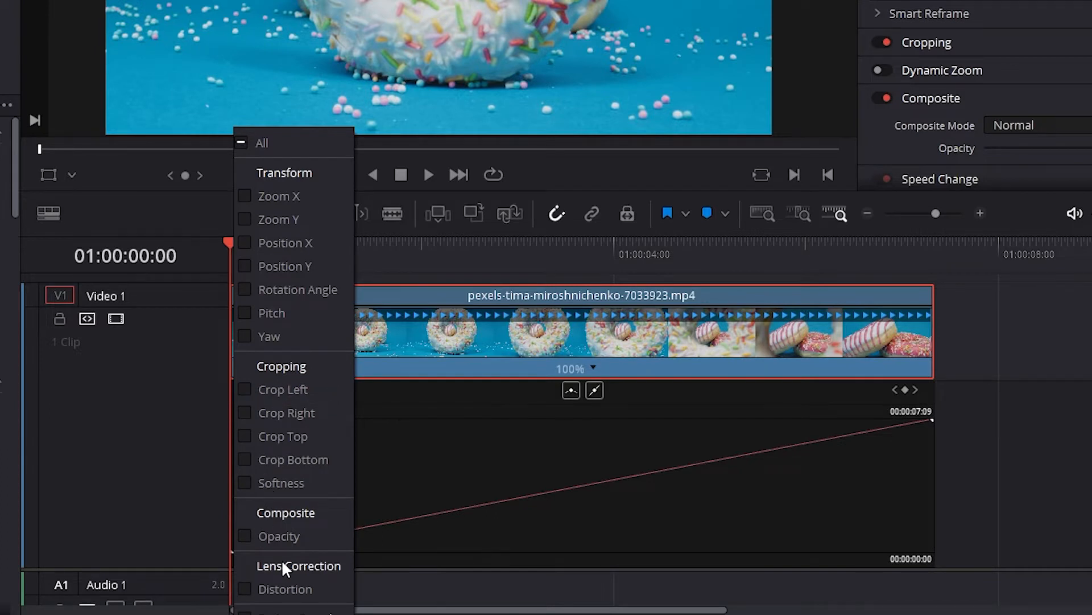
{"action": "left_click", "coordinate": [246, 607]}
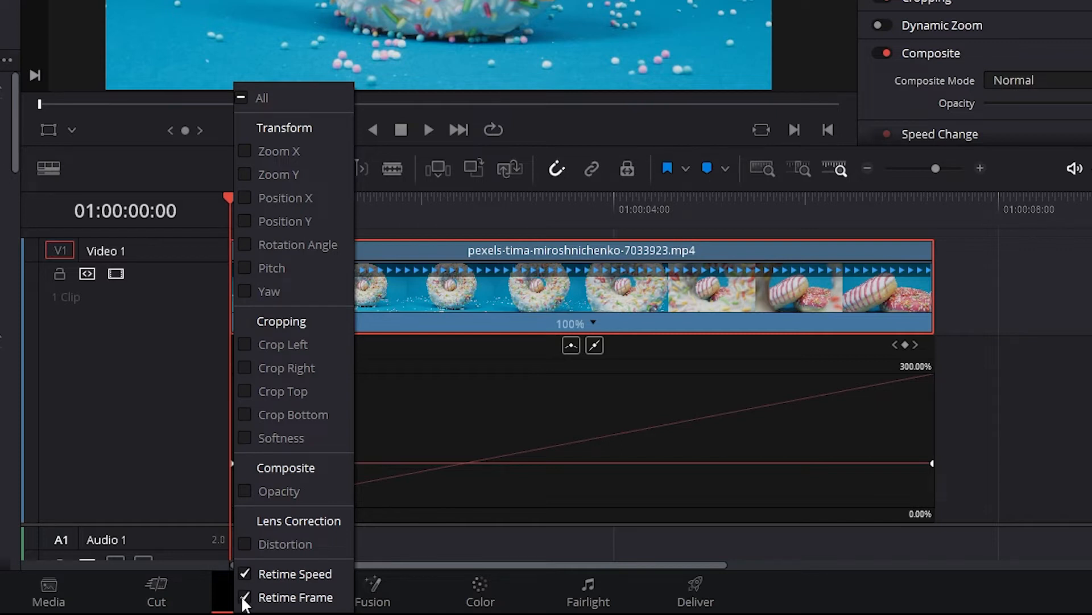
{"action": "left_click", "coordinate": [245, 598]}
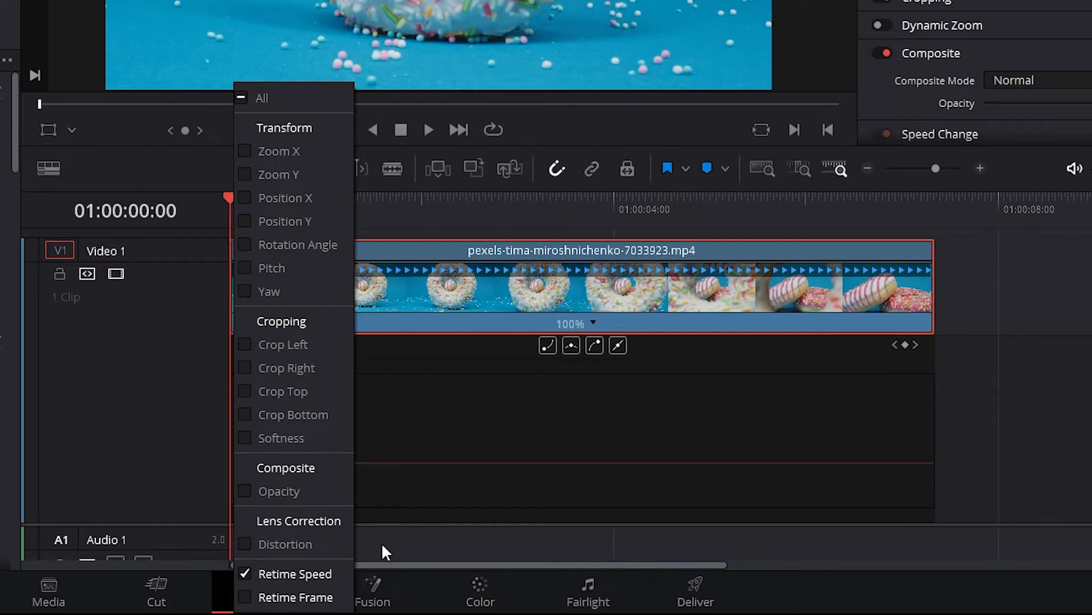
{"action": "left_click", "coordinate": [477, 432]}
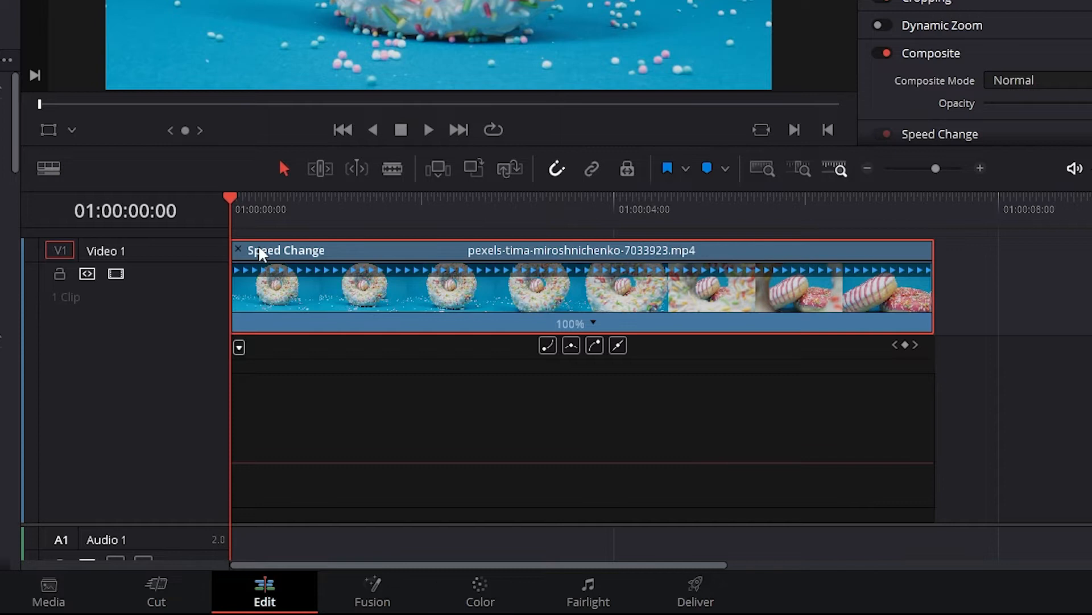
Add keyframes to the donut clip's Retime Speed curve at 01:00:03:11 and 01:00:05:44.
{"action": "left_click_drag", "start_coordinate": [227, 203], "coordinate": [537, 217]}
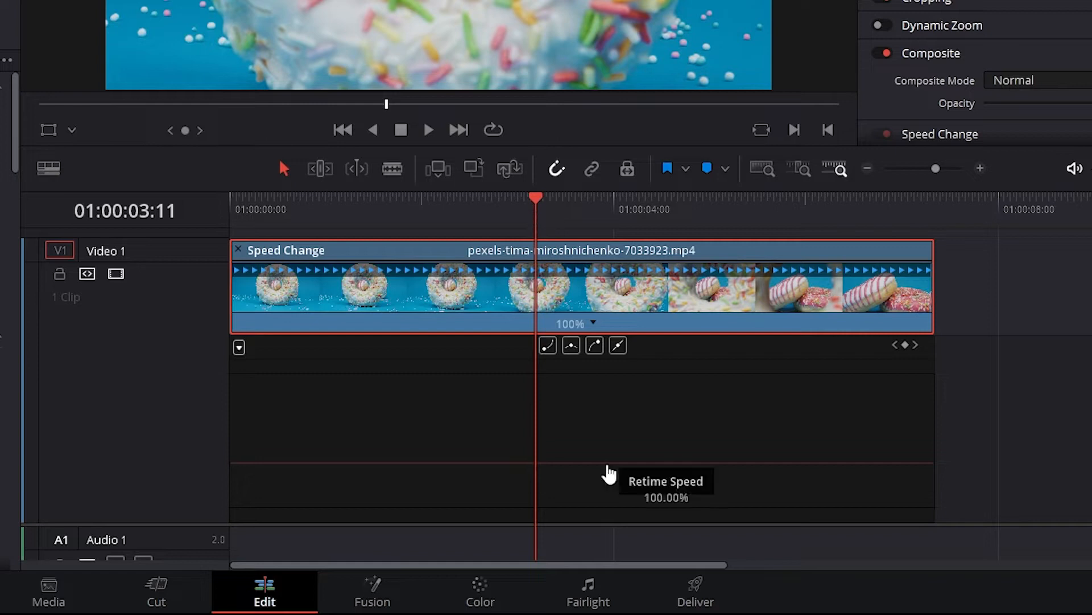
{"action": "left_click", "coordinate": [604, 464]}
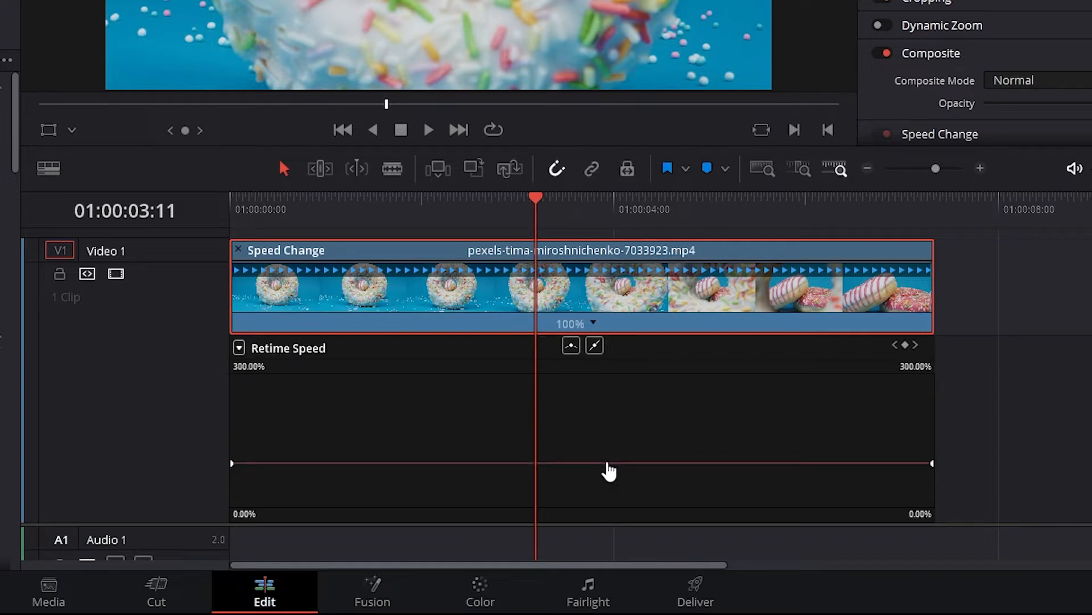
{"action": "left_click", "coordinate": [906, 346]}
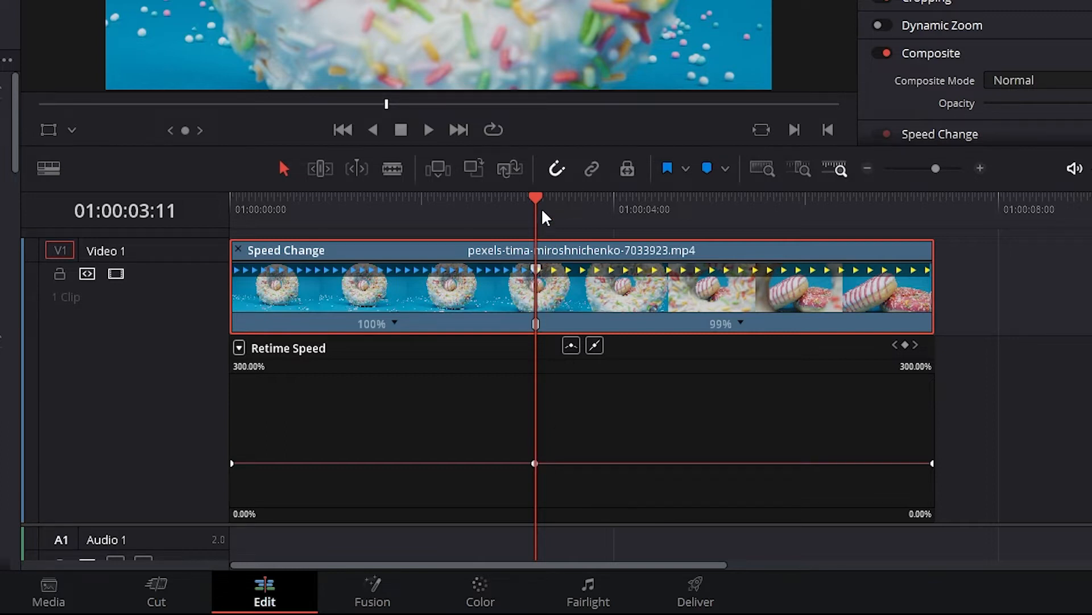
{"action": "left_click_drag", "start_coordinate": [537, 200], "coordinate": [783, 215]}
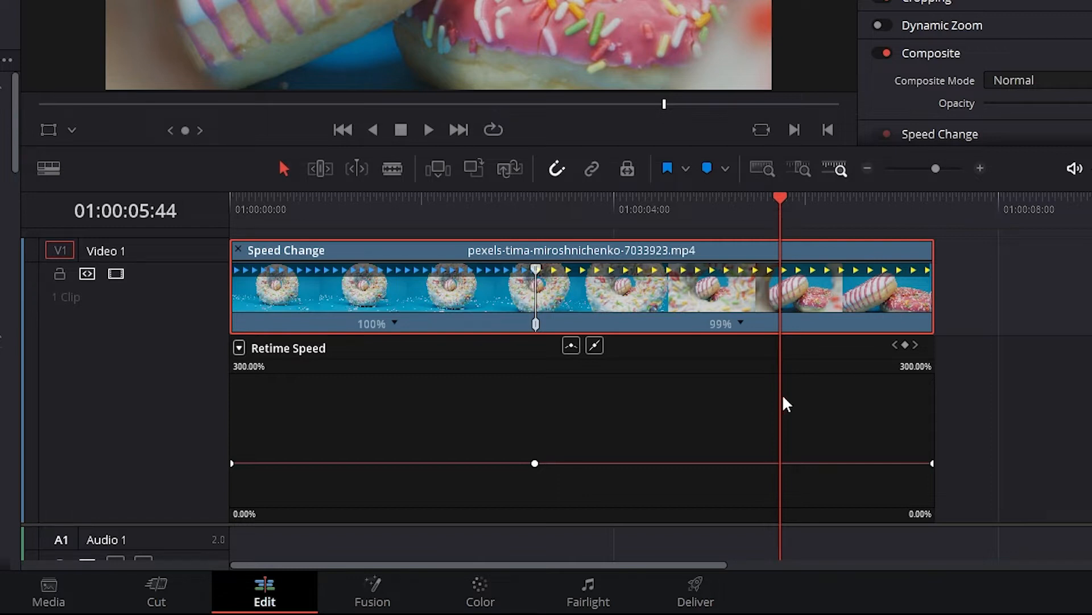
{"action": "left_click", "coordinate": [905, 345]}
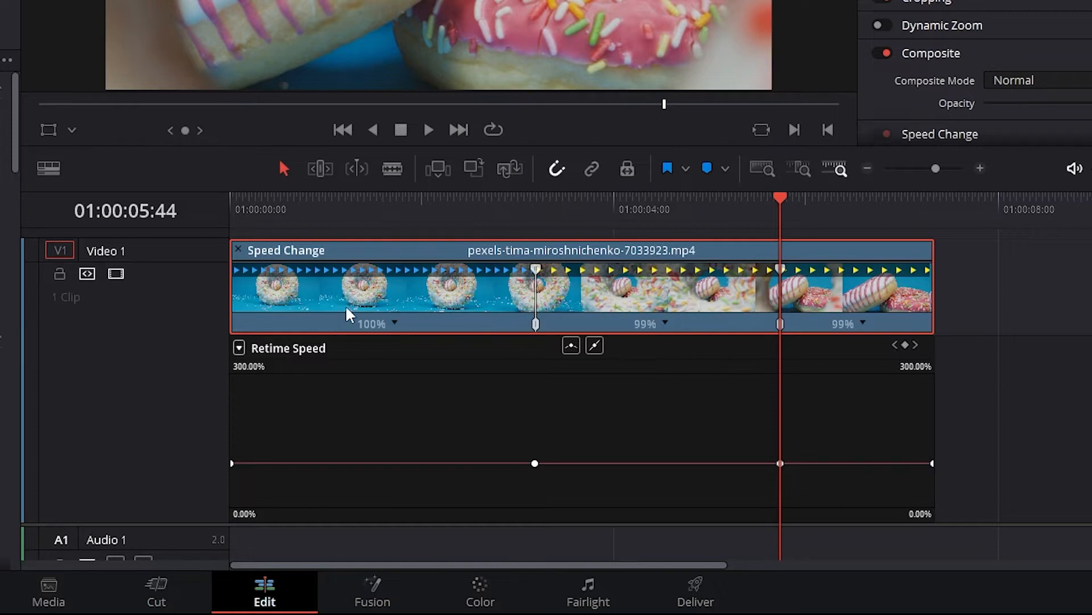
Reset the speed of the clip's middle and last segments to 100%.
{"action": "left_click", "coordinate": [665, 323]}
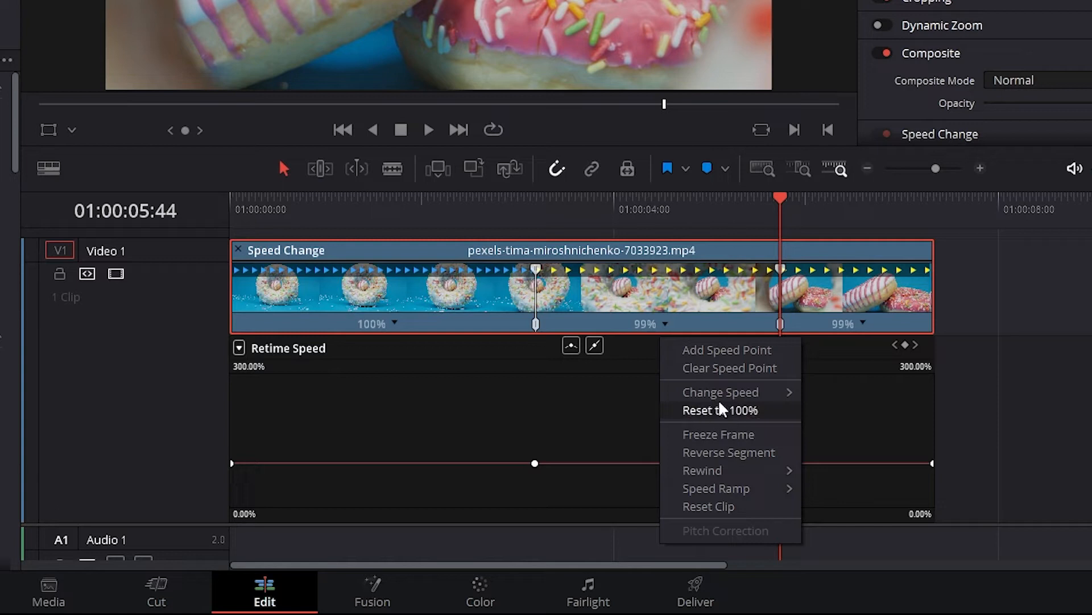
{"action": "left_click", "coordinate": [709, 410]}
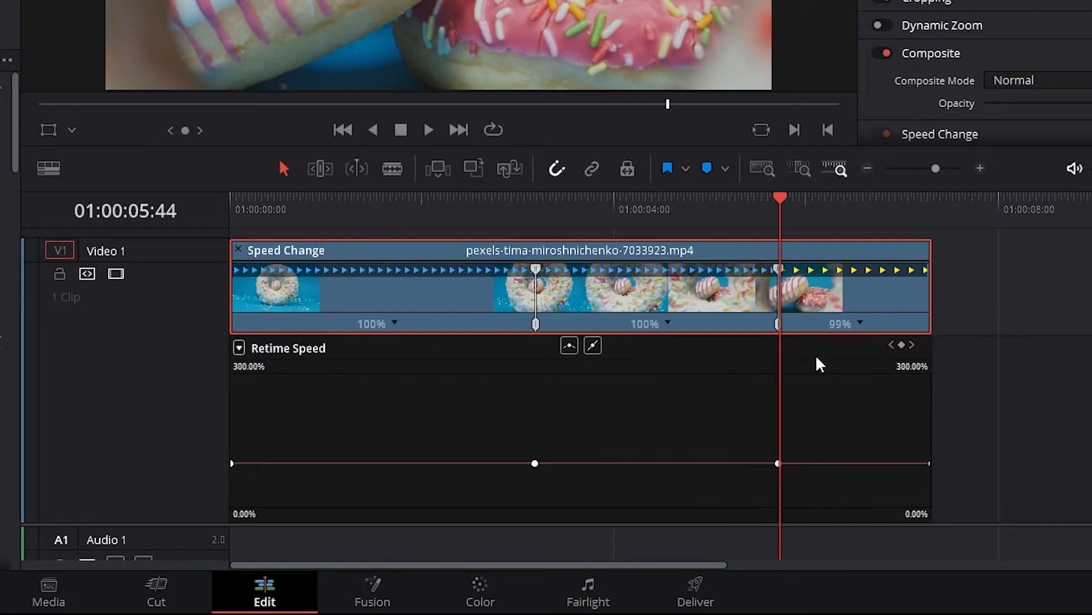
{"action": "left_click", "coordinate": [862, 325]}
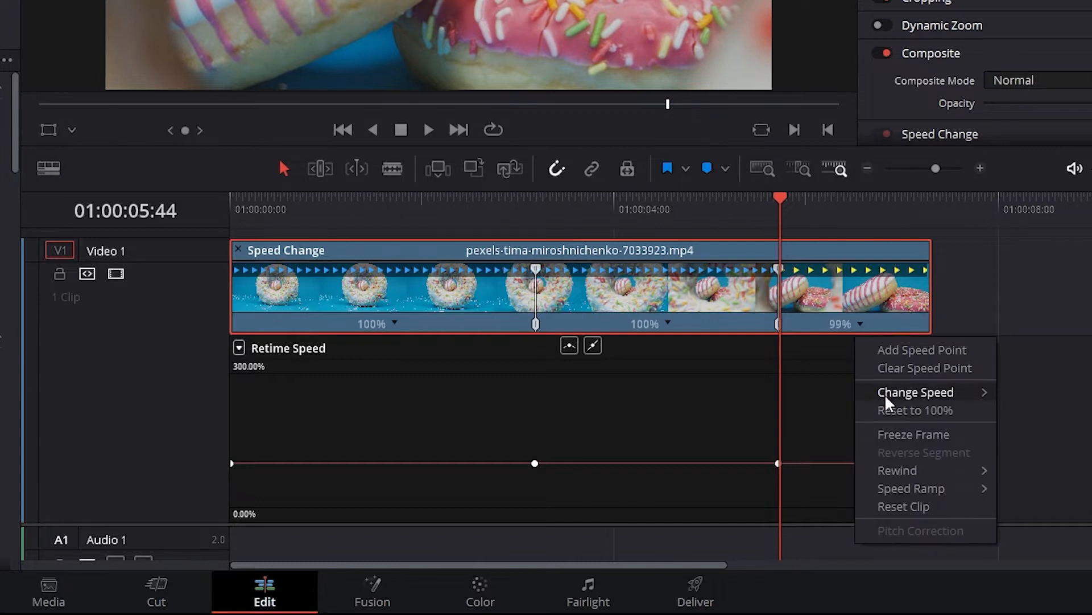
{"action": "left_click", "coordinate": [888, 412]}
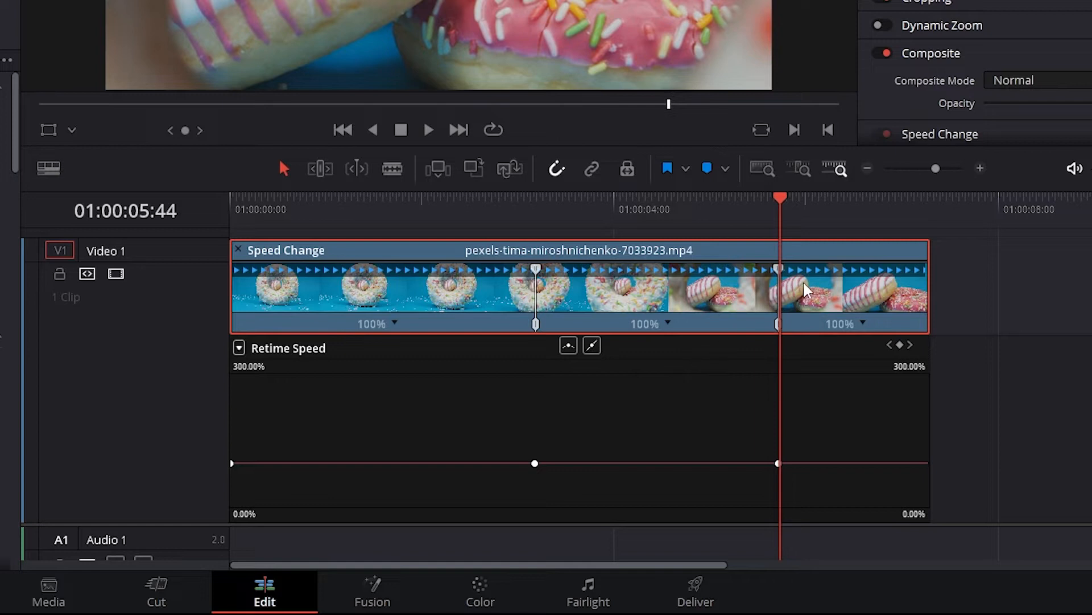
Raise the Retime Speed curve between the two keyframes to 300% and preview the speed change.
{"action": "left_click_drag", "start_coordinate": [785, 197], "coordinate": [538, 212]}
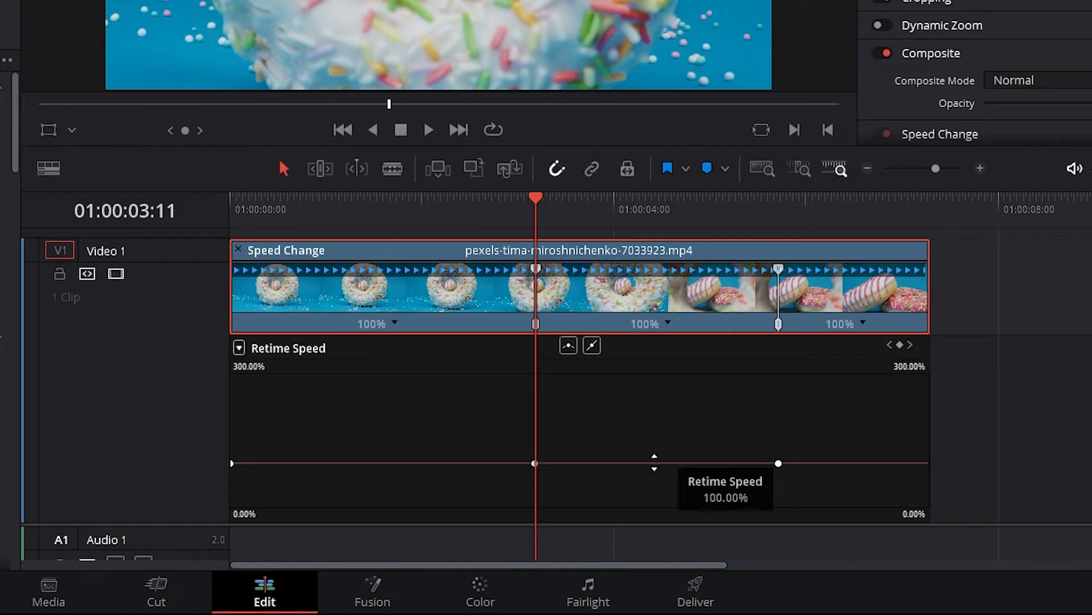
{"action": "left_click_drag", "start_coordinate": [654, 462], "coordinate": [608, 7]}
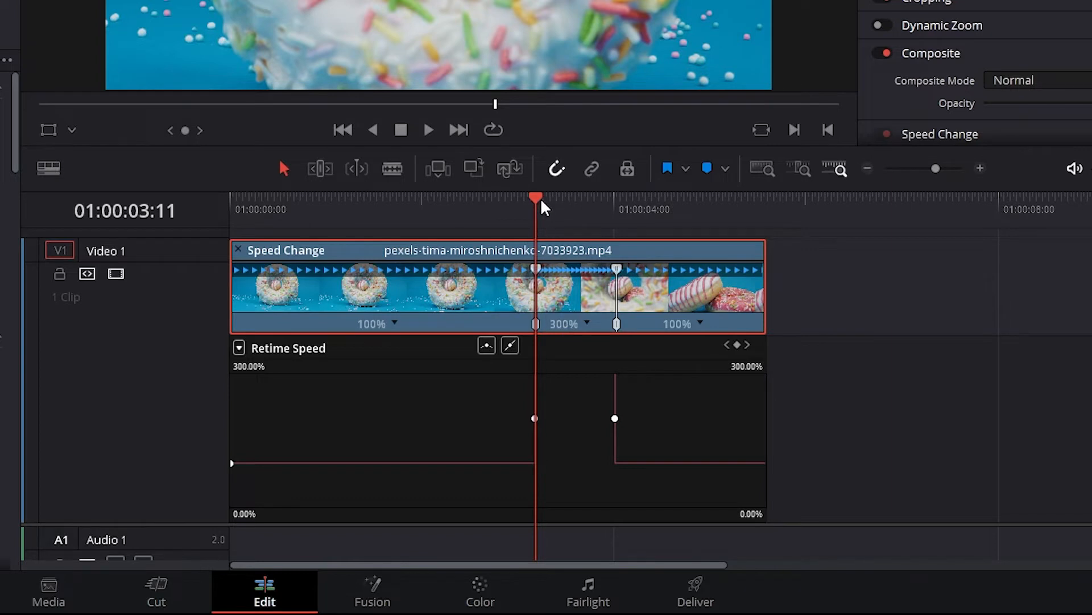
{"action": "left_click_drag", "start_coordinate": [538, 200], "coordinate": [467, 196]}
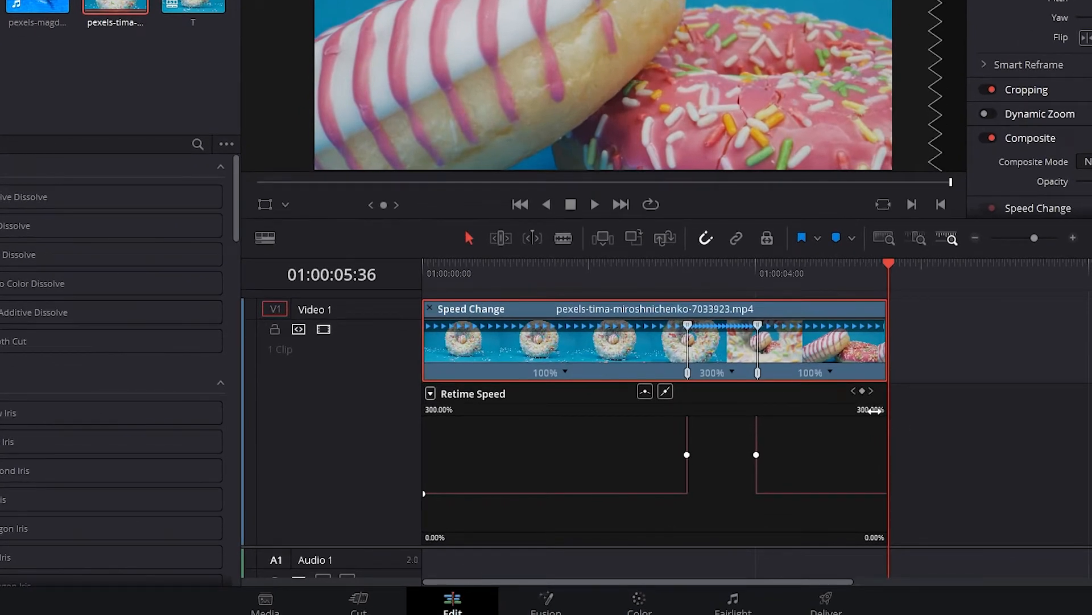
Extend the Retime Speed graph's upper limit to 525% and raise the middle segment's speed to about 500%.
{"action": "left_click_drag", "start_coordinate": [874, 410], "coordinate": [910, 414]}
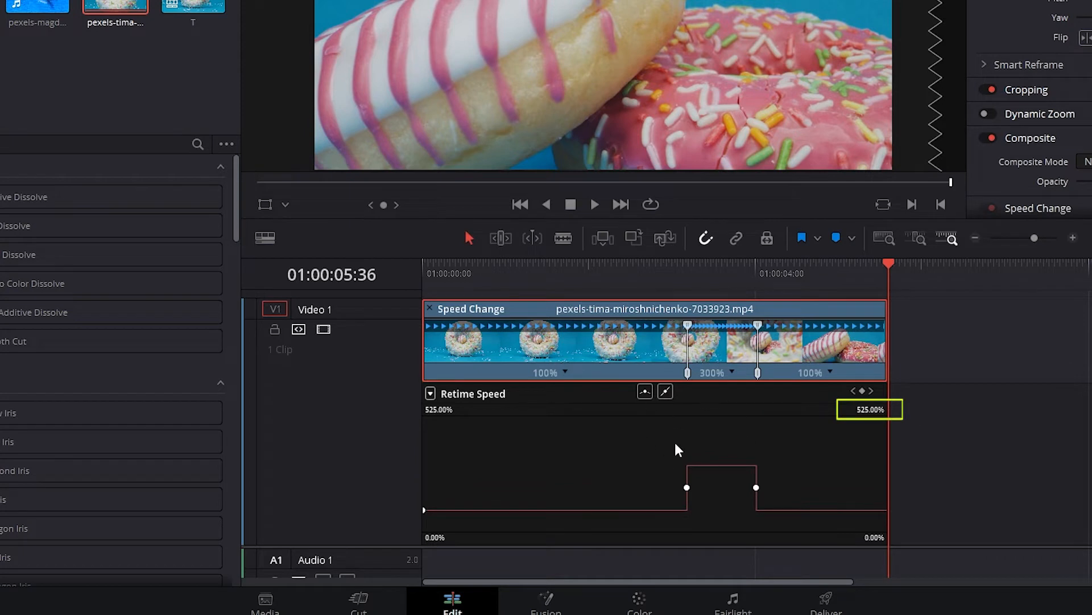
{"action": "mouse_move", "coordinate": [722, 465]}
{"action": "left_click_drag", "start_coordinate": [720, 464], "coordinate": [715, 264]}
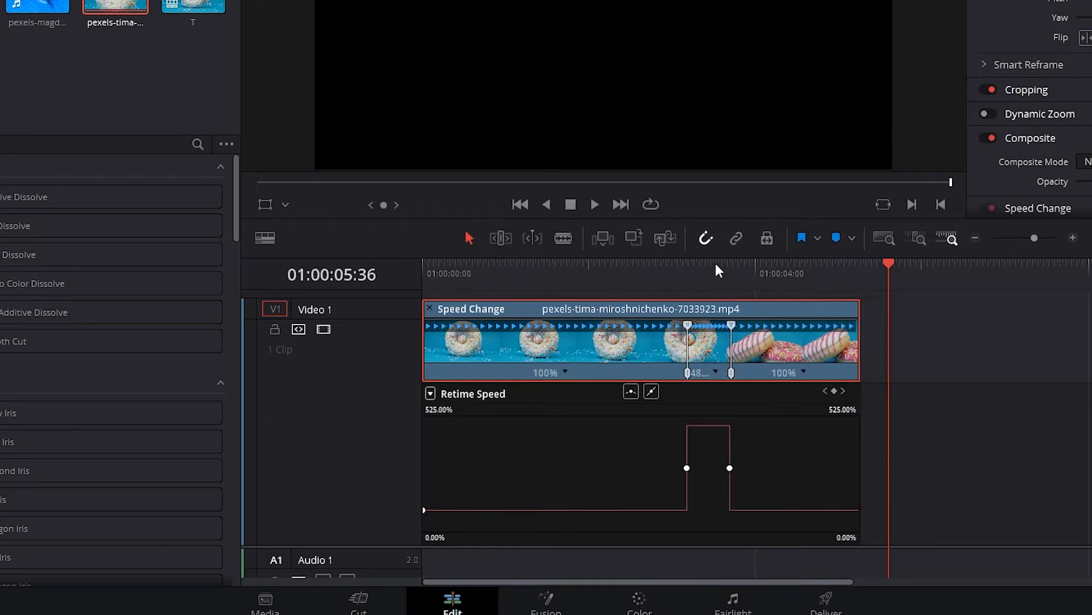
{"action": "left_click_drag", "start_coordinate": [697, 419], "coordinate": [699, 400]}
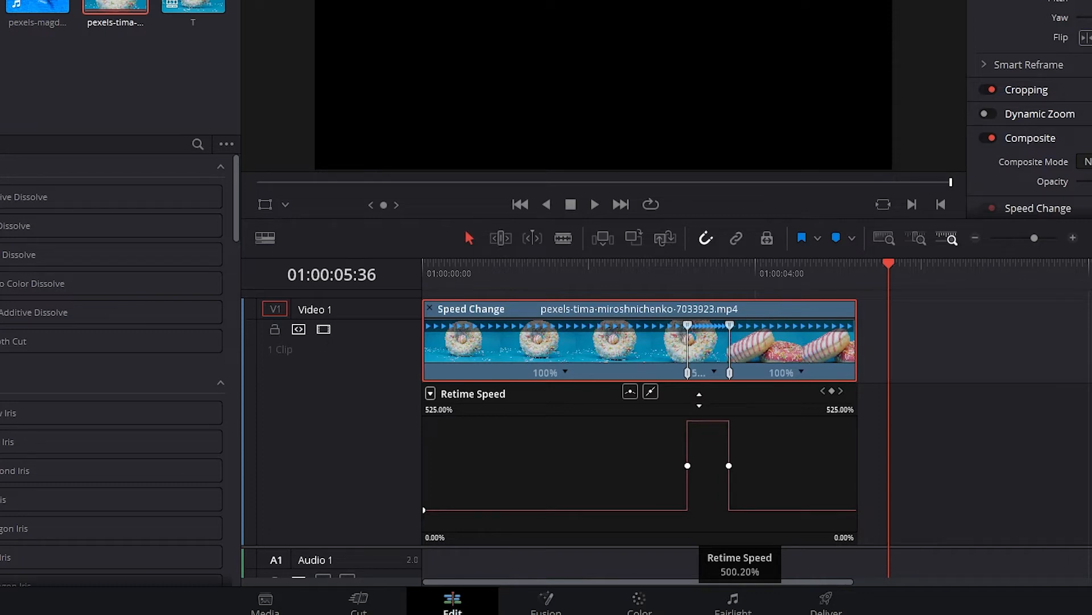
Play the speed change full screen from just before the fast segment, and return to the timeline.
{"action": "left_click", "coordinate": [688, 280]}
{"action": "left_click_drag", "start_coordinate": [689, 285], "coordinate": [655, 284]}
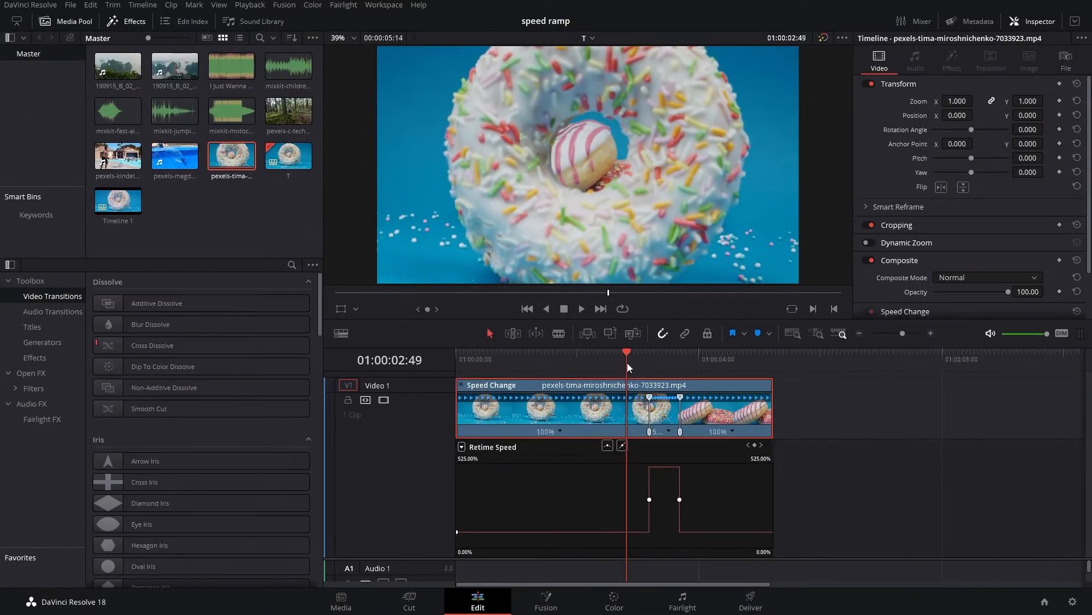
{"action": "key", "text": "ctrl+f"}
{"action": "key", "text": "space"}
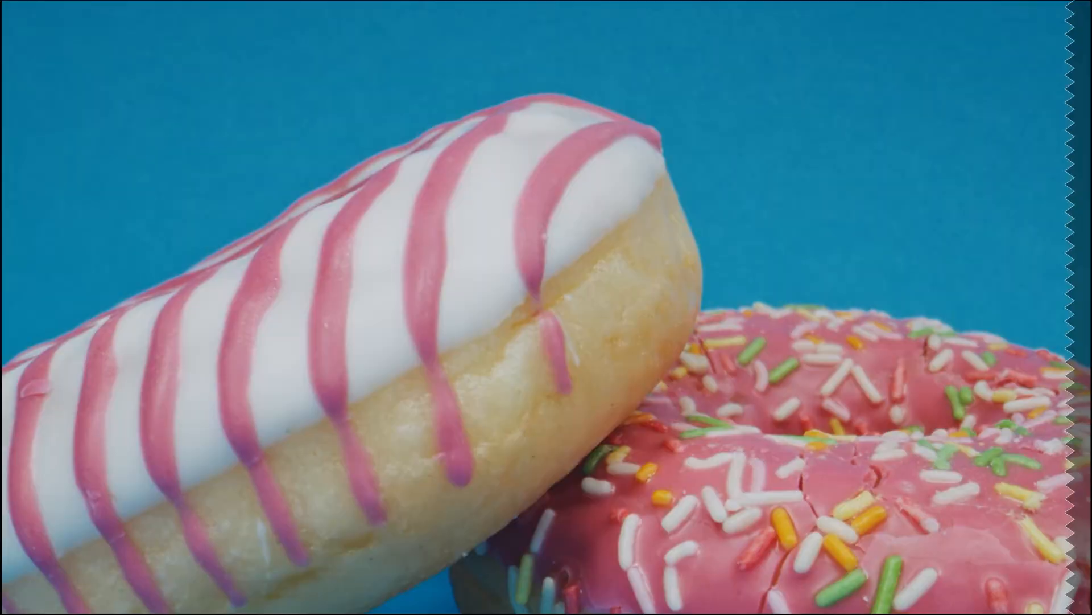
{"action": "key", "text": "Escape"}
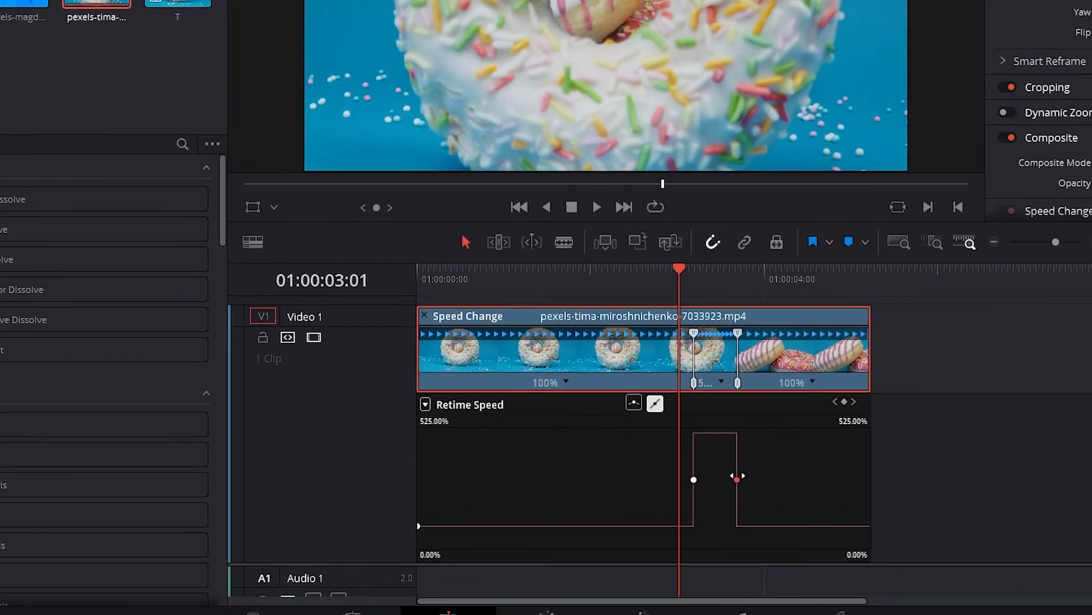
Convert both Retime Speed keyframes to smooth Bezier curves and place the playhead before the ramp at 01:00:02:41.
{"action": "left_click", "coordinate": [634, 403]}
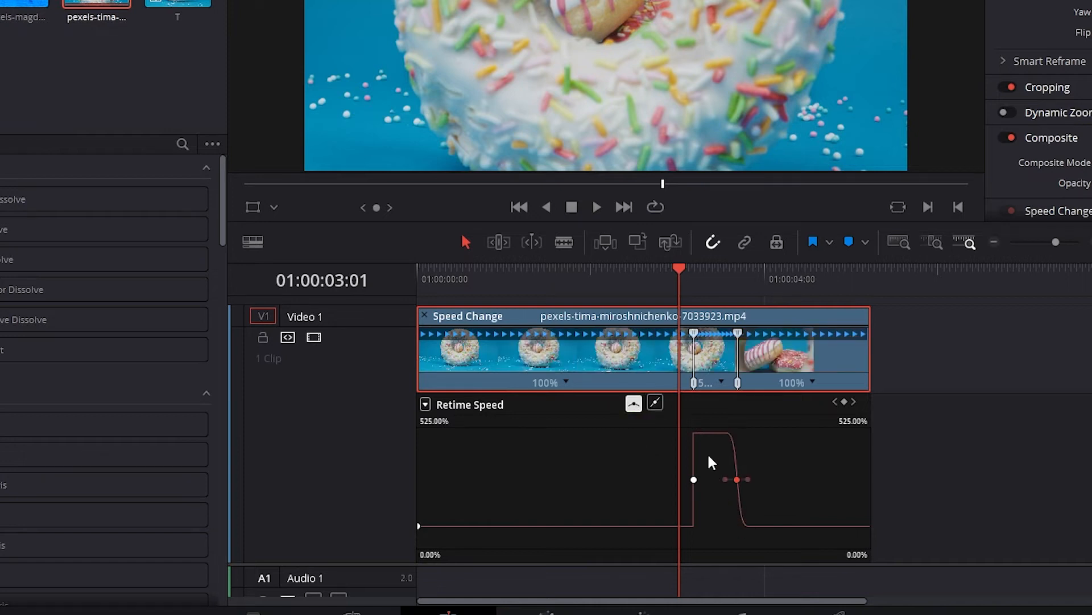
{"action": "left_click", "coordinate": [694, 479]}
{"action": "left_click", "coordinate": [634, 404]}
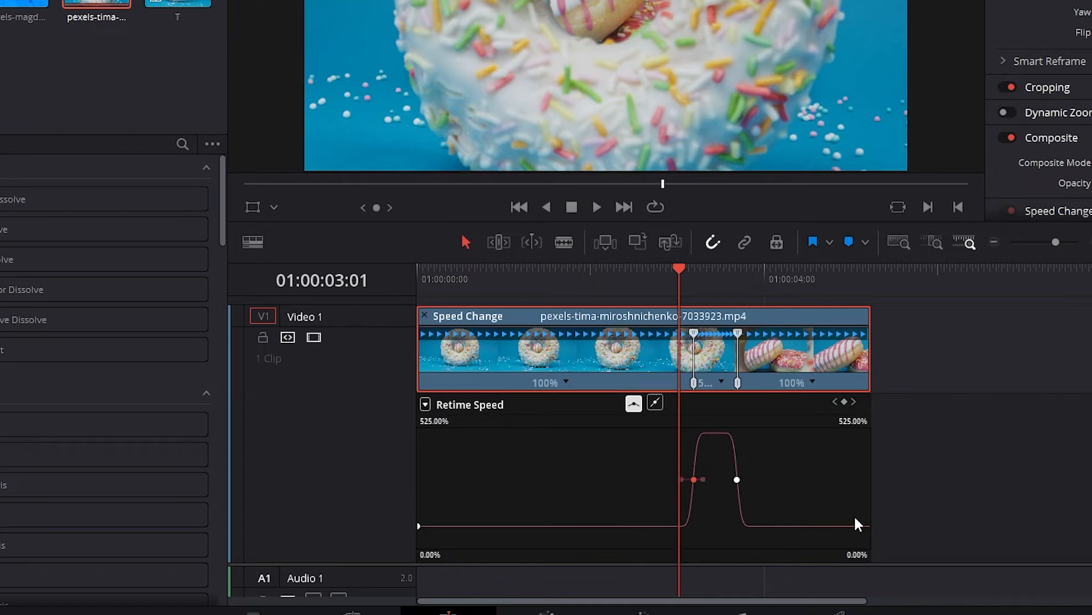
{"action": "left_click_drag", "start_coordinate": [676, 276], "coordinate": [649, 273]}
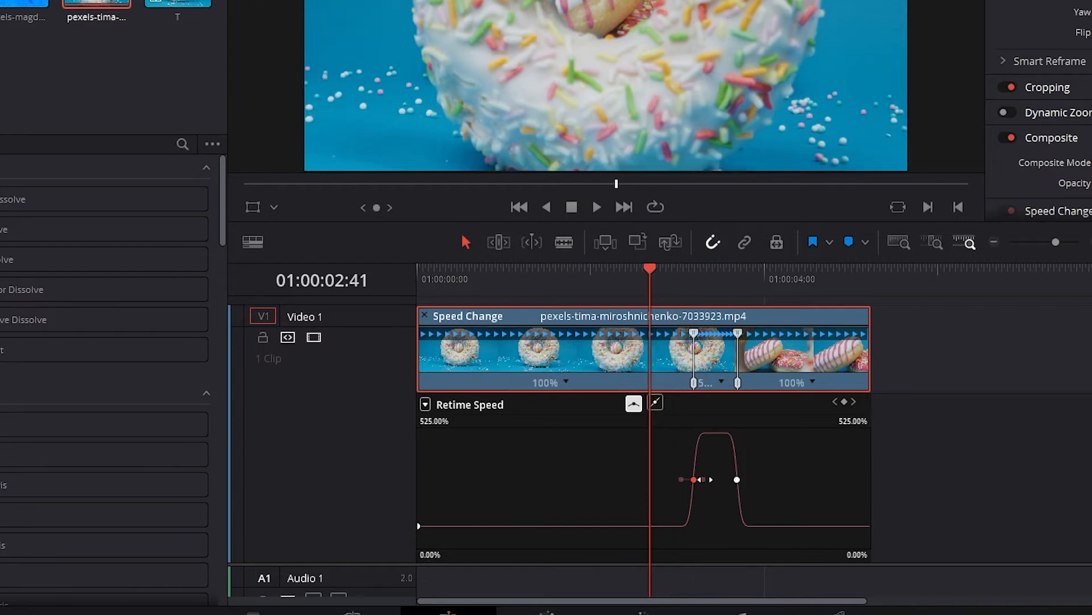
Lengthen the Bezier handles of both speed keyframes for a more gradual ramp, and preview the result.
{"action": "left_click_drag", "start_coordinate": [707, 479], "coordinate": [758, 479]}
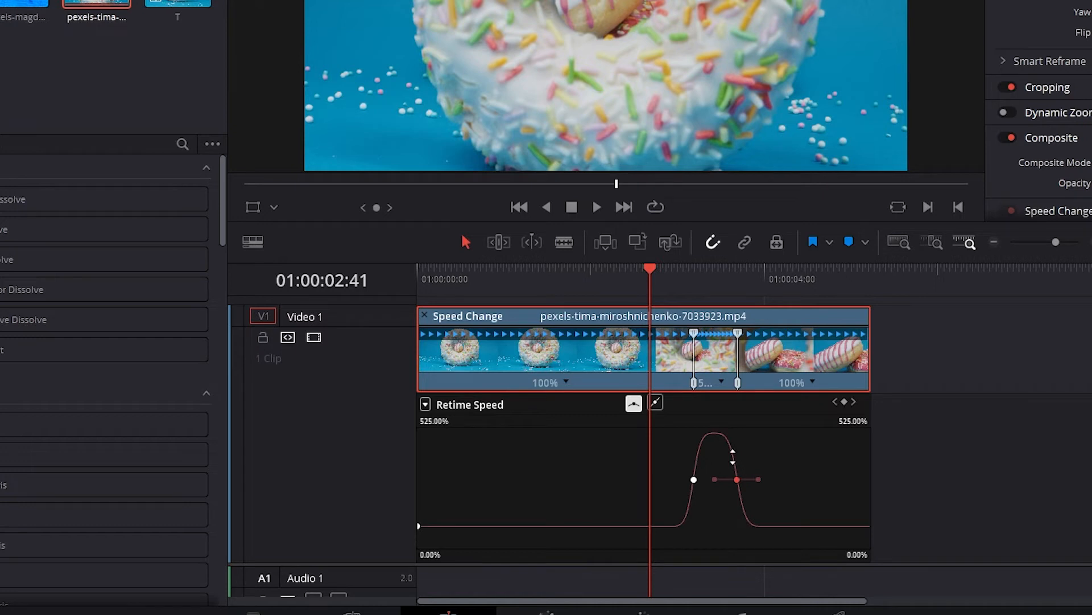
{"action": "left_click", "coordinate": [791, 459]}
{"action": "left_click_drag", "start_coordinate": [650, 272], "coordinate": [631, 271]}
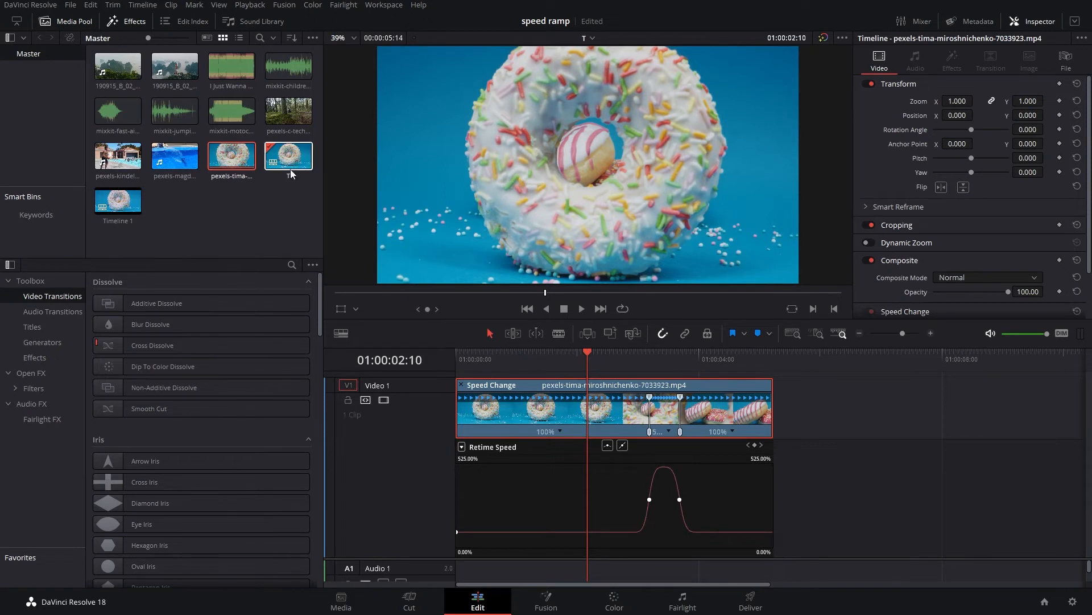
Add the pexels-kindel pool clip to Video 1 after the donut clip and place the playhead at its start.
{"action": "left_click_drag", "start_coordinate": [105, 162], "coordinate": [797, 398]}
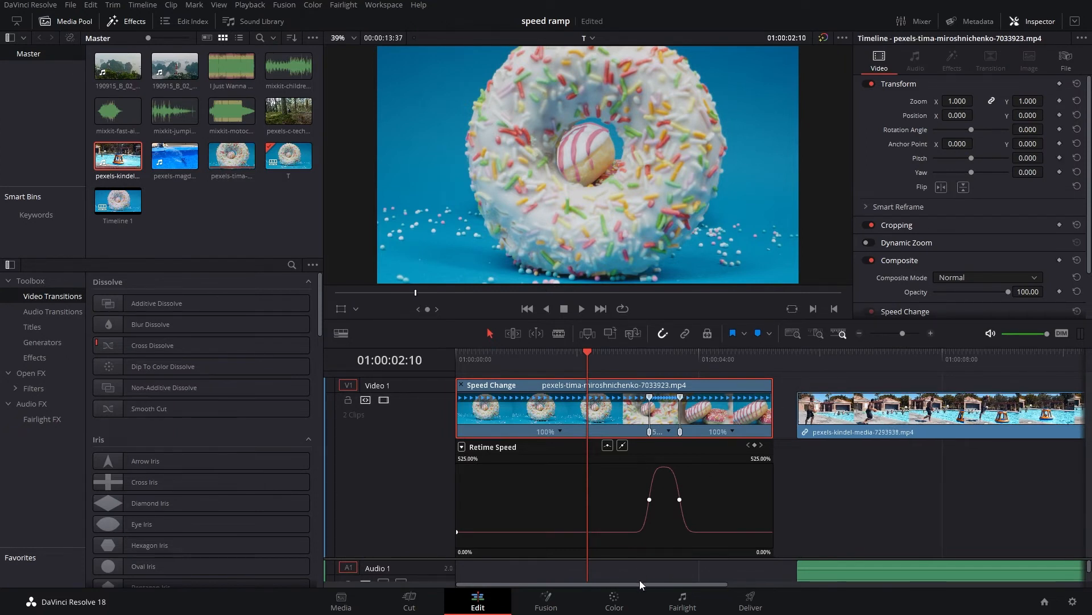
{"action": "left_click_drag", "start_coordinate": [638, 583], "coordinate": [740, 585]}
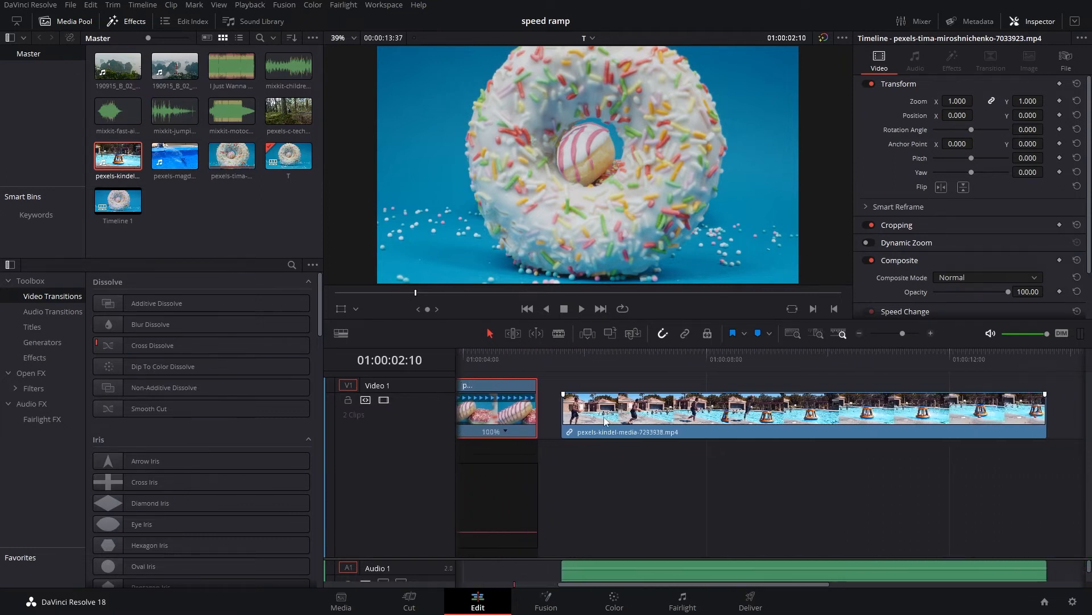
{"action": "left_click", "coordinate": [562, 357]}
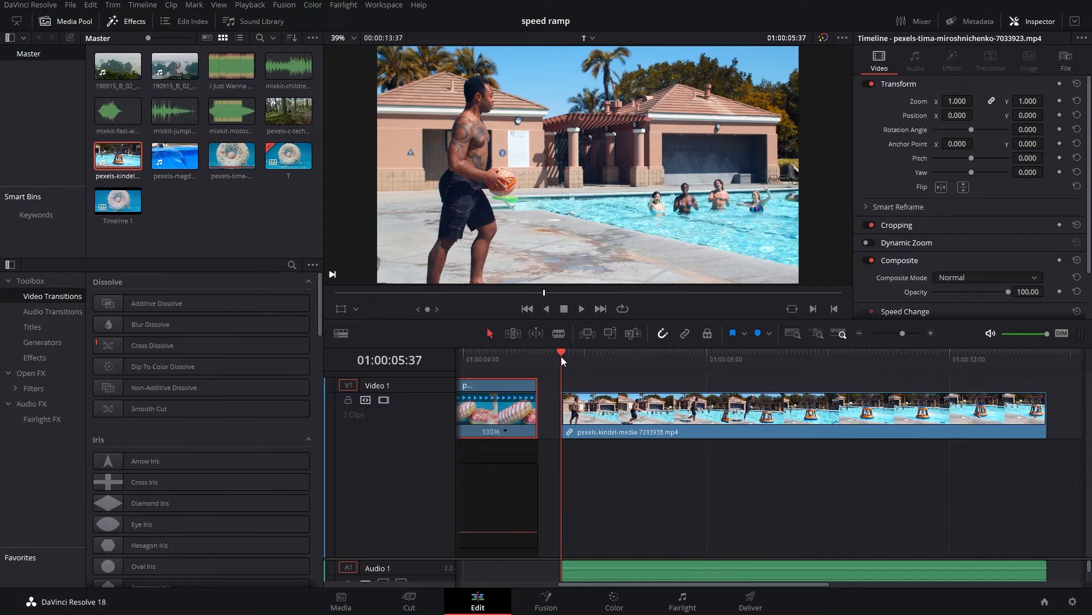
Play the pool clip through the jump and place the playhead at 01:00:09:37, where the jumper lands in the water.
{"action": "key", "text": "space"}
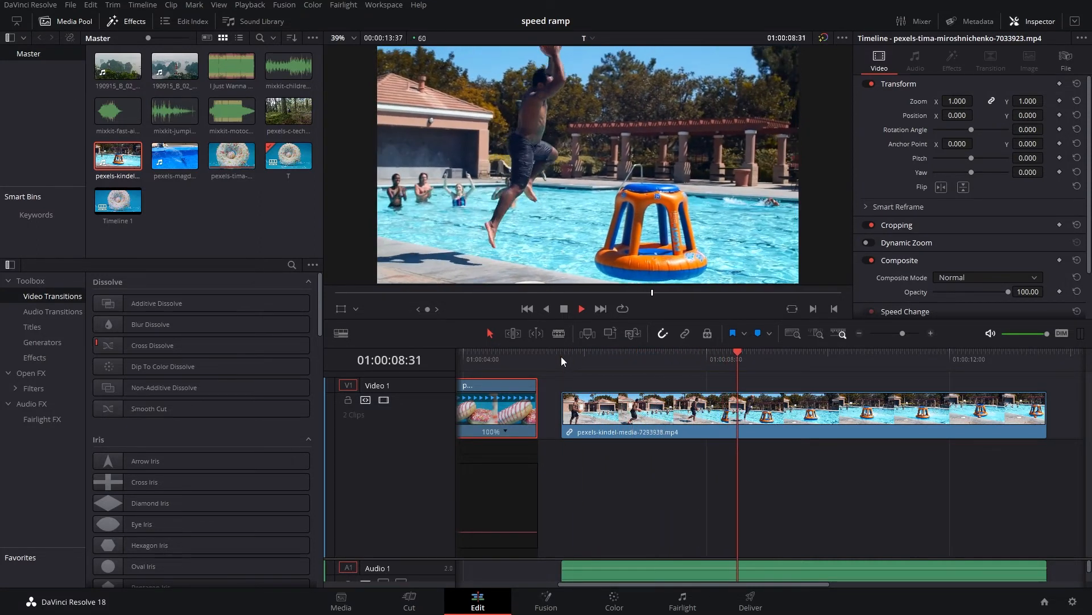
{"action": "key", "text": "space"}
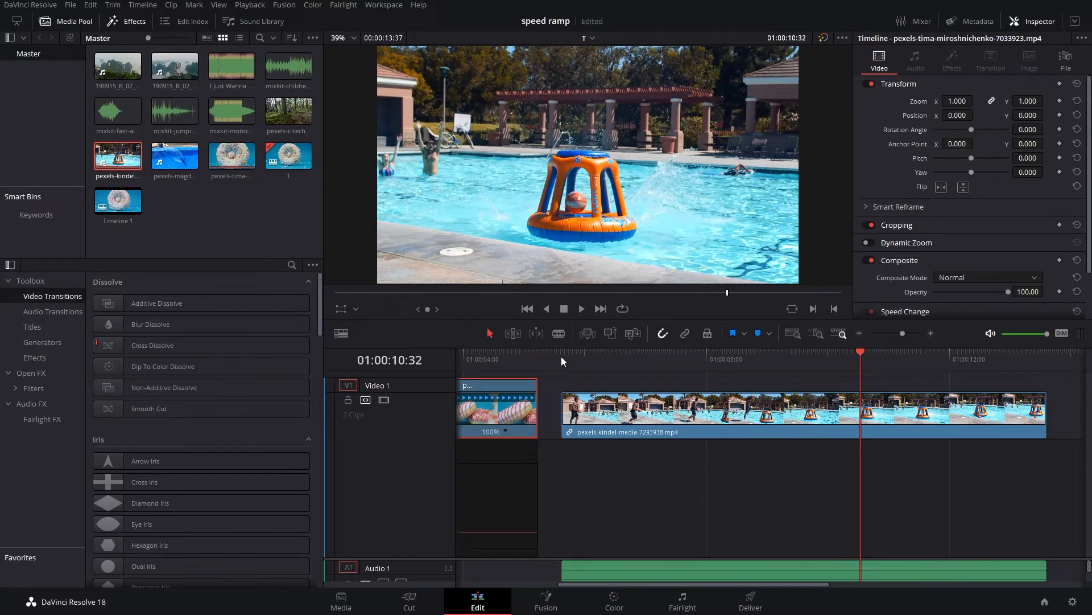
{"action": "left_click", "coordinate": [720, 354]}
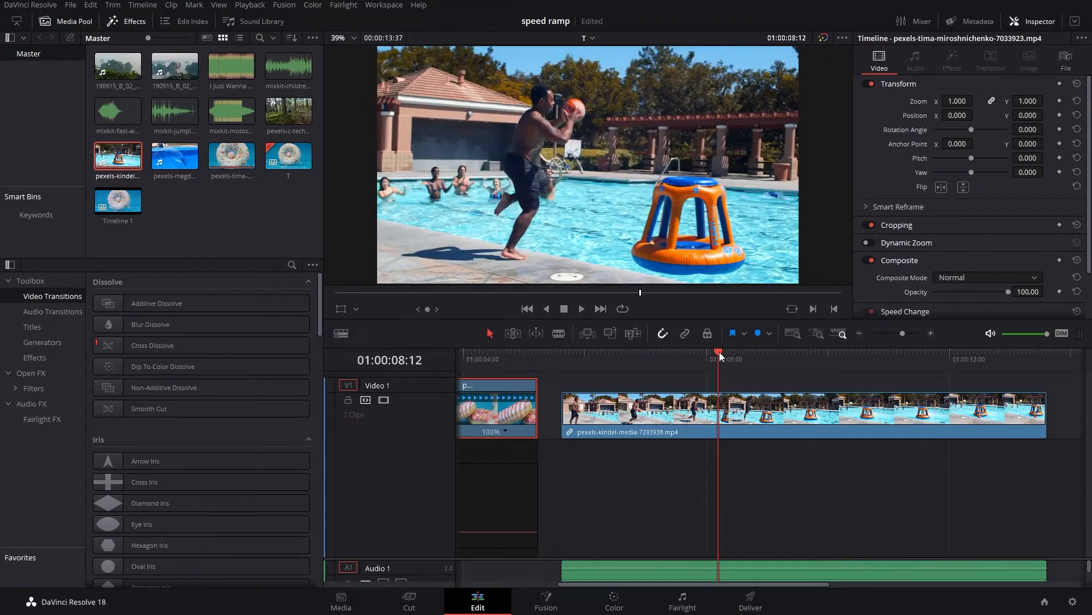
{"action": "left_click_drag", "start_coordinate": [719, 353], "coordinate": [805, 364]}
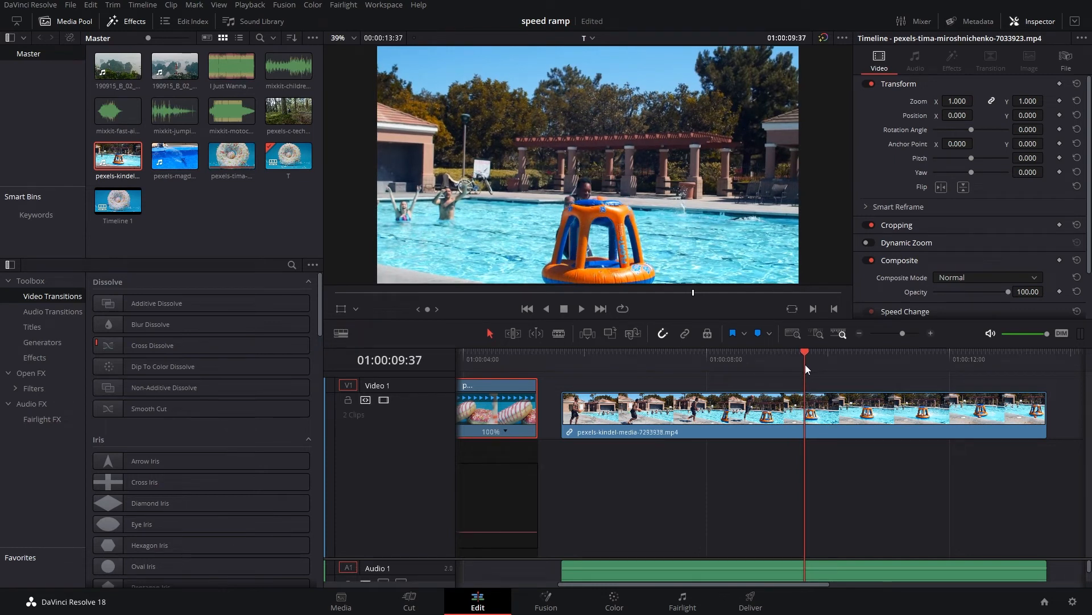
Turn on the pool clip's retime controls and retime curve, and display only the Retime Speed curve instead of Retime Frame.
{"action": "left_click", "coordinate": [753, 408]}
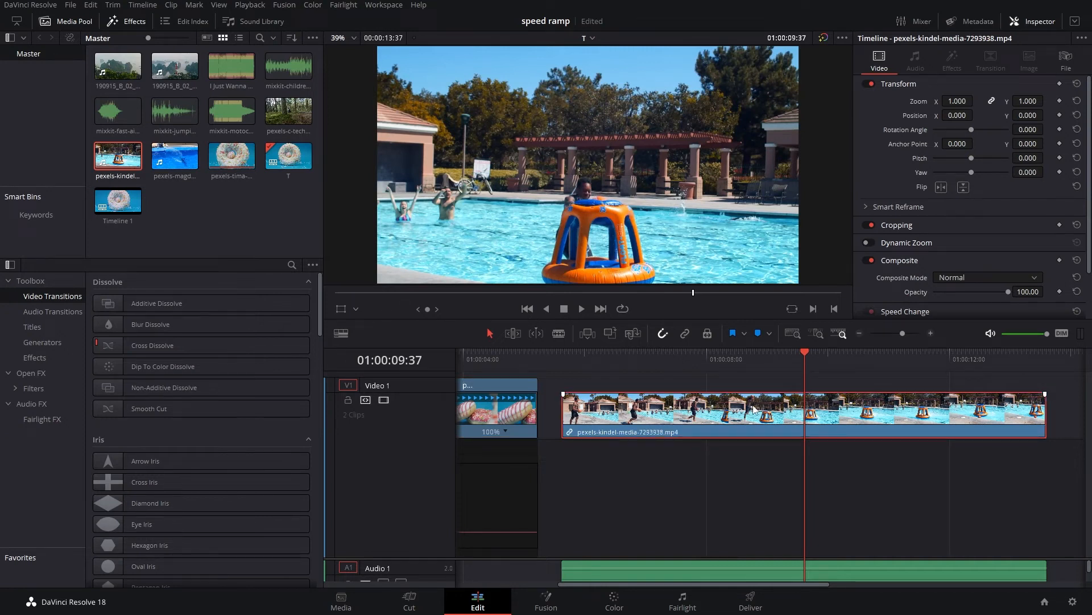
{"action": "key", "text": "ctrl+r"}
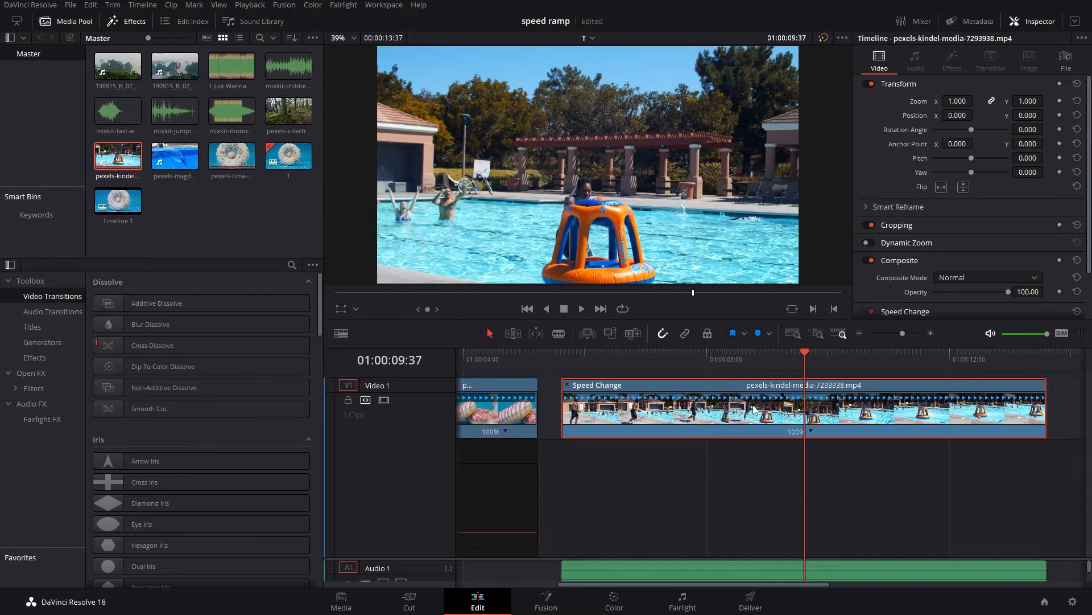
{"action": "right_click", "coordinate": [678, 413]}
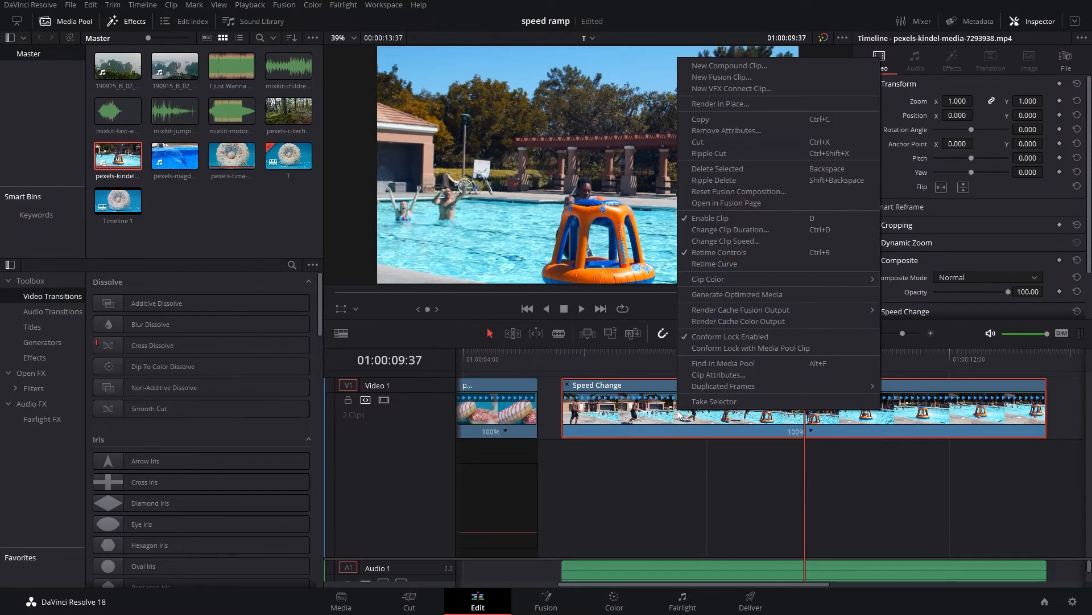
{"action": "left_click", "coordinate": [734, 264]}
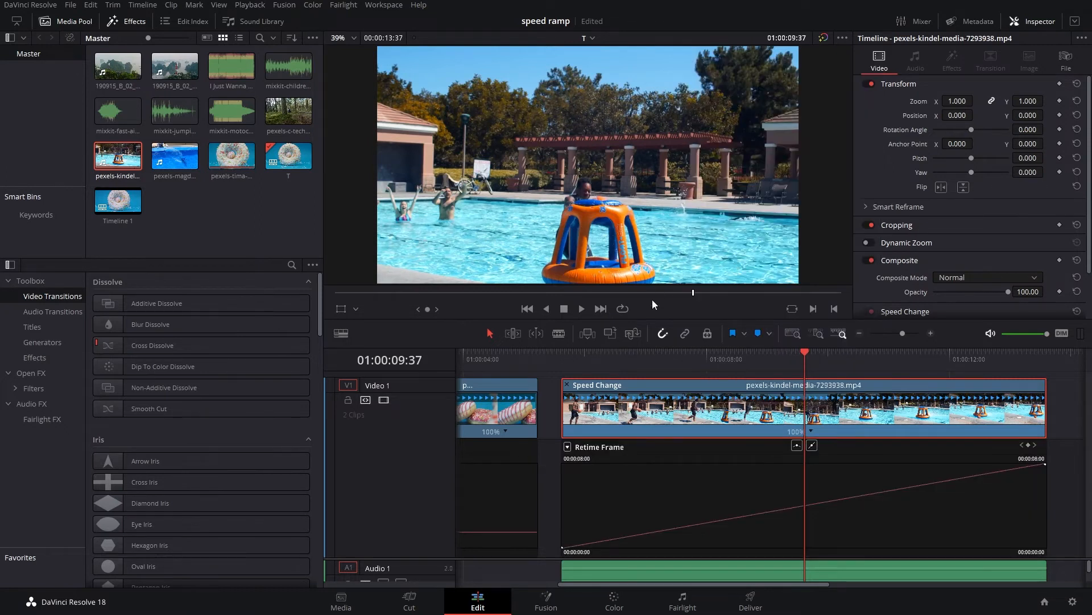
{"action": "left_click", "coordinate": [567, 448]}
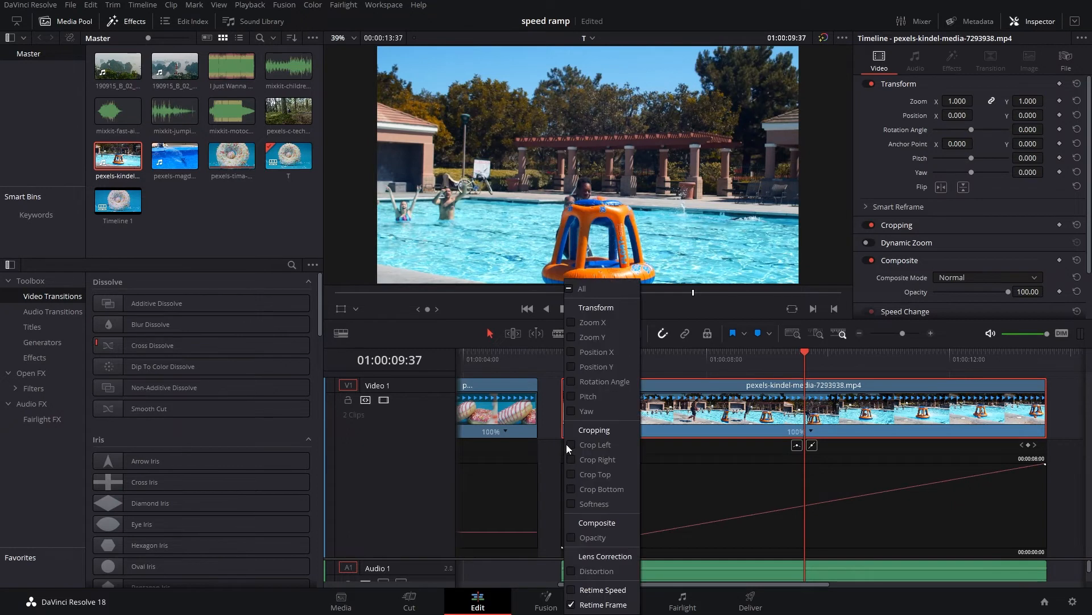
{"action": "left_click", "coordinate": [572, 590]}
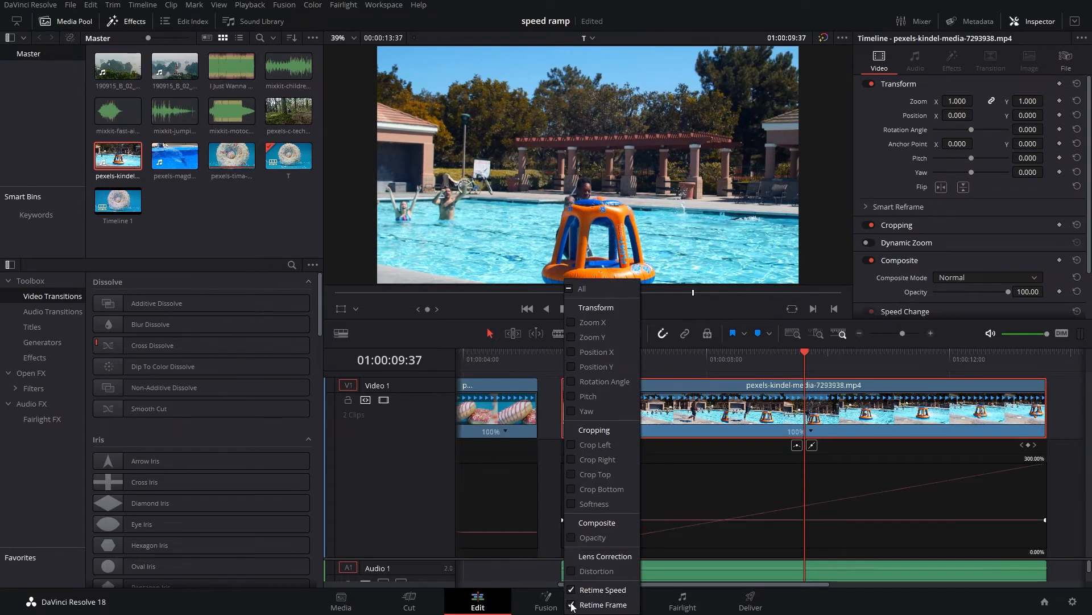
{"action": "left_click", "coordinate": [572, 605]}
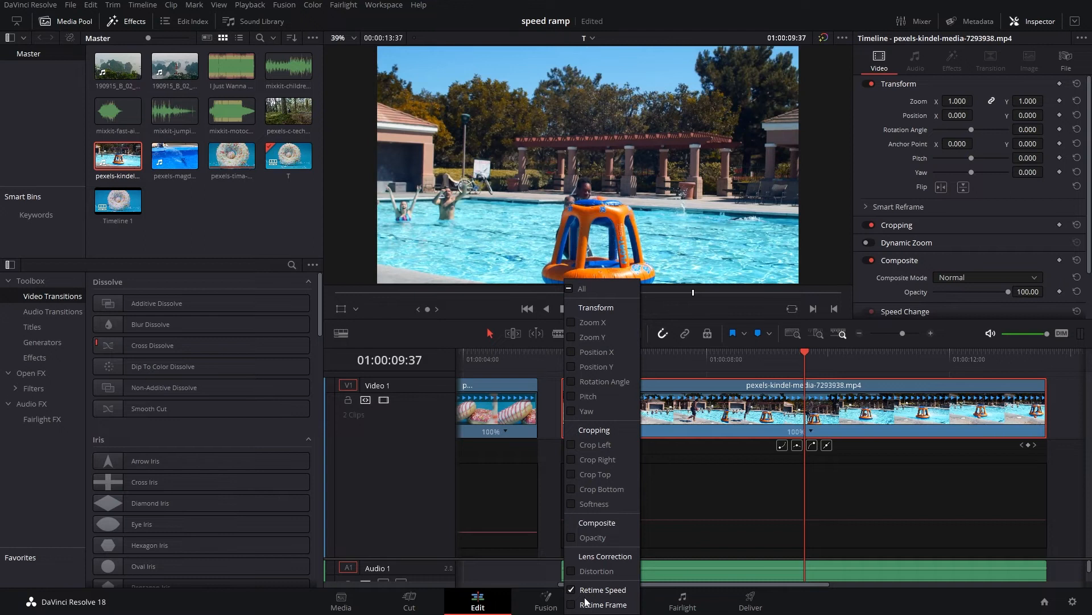
{"action": "left_click", "coordinate": [758, 478]}
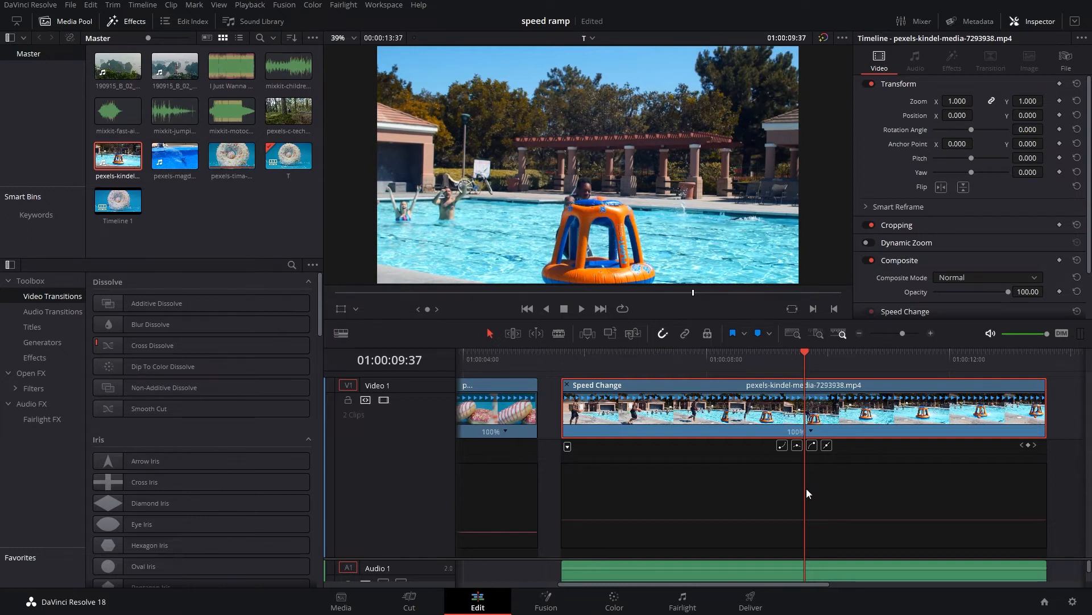
{"action": "left_click", "coordinate": [789, 522]}
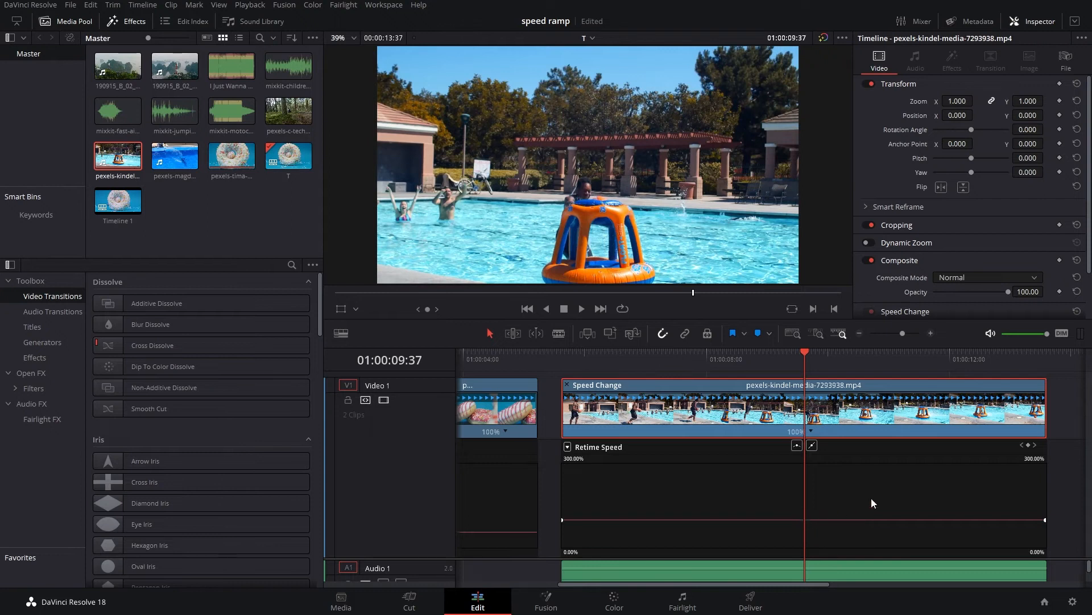
Add Retime Speed keyframes to the pool clip at 01:00:09:37 and 01:00:08:21, and reset the clip's final segment to 100% speed.
{"action": "left_click", "coordinate": [1029, 446]}
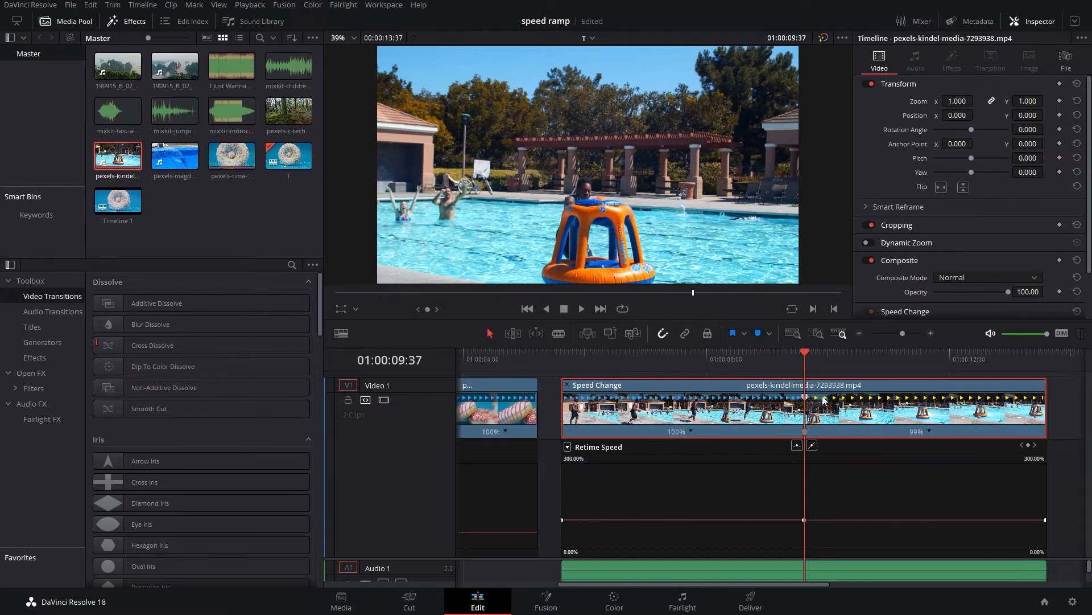
{"action": "left_click_drag", "start_coordinate": [806, 353], "coordinate": [728, 357]}
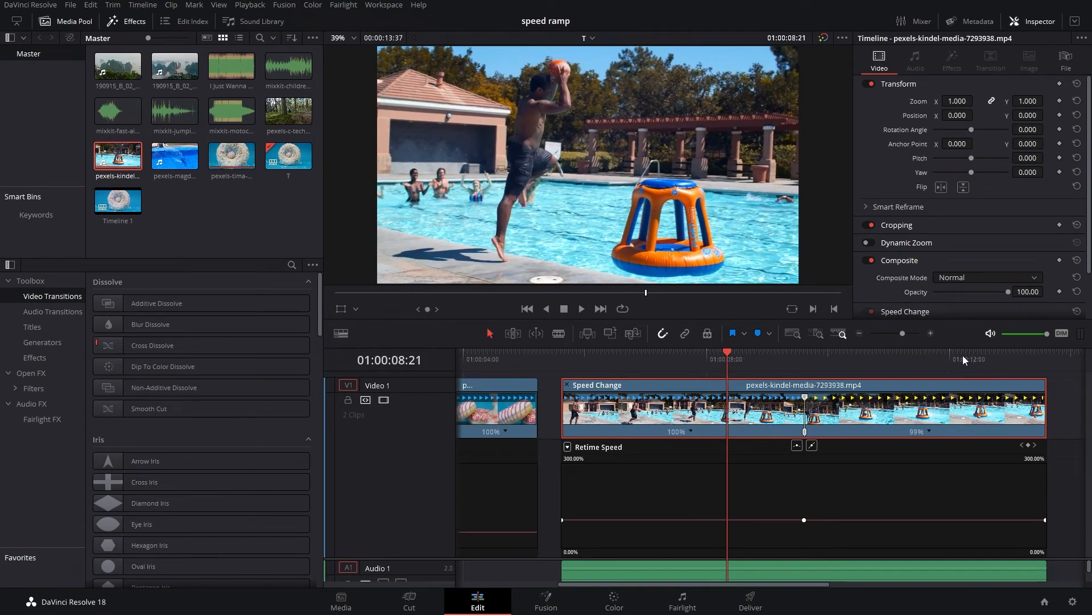
{"action": "left_click", "coordinate": [1028, 445]}
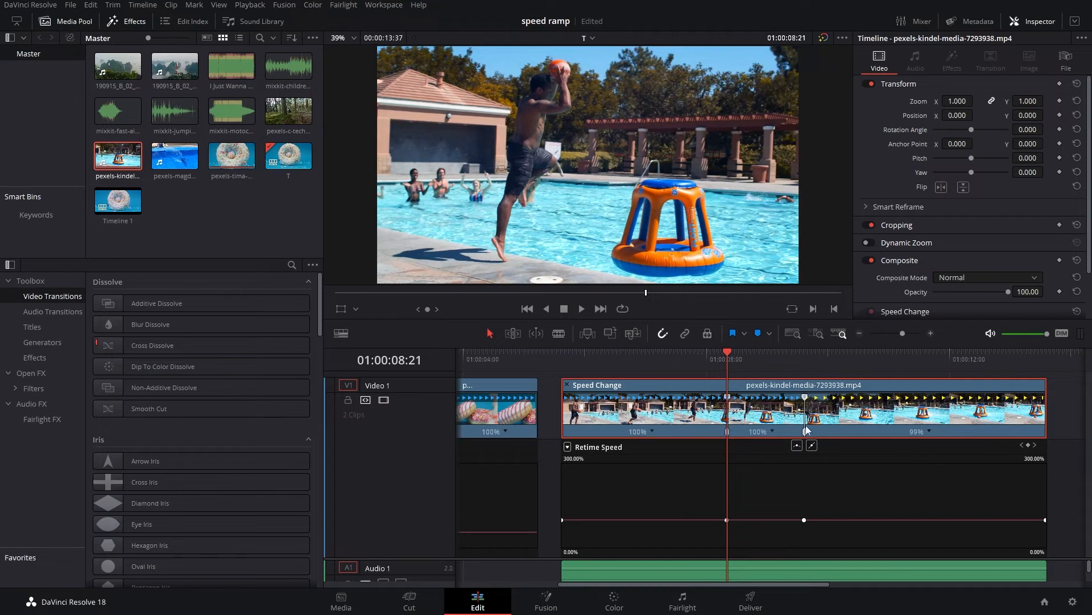
{"action": "left_click", "coordinate": [930, 432]}
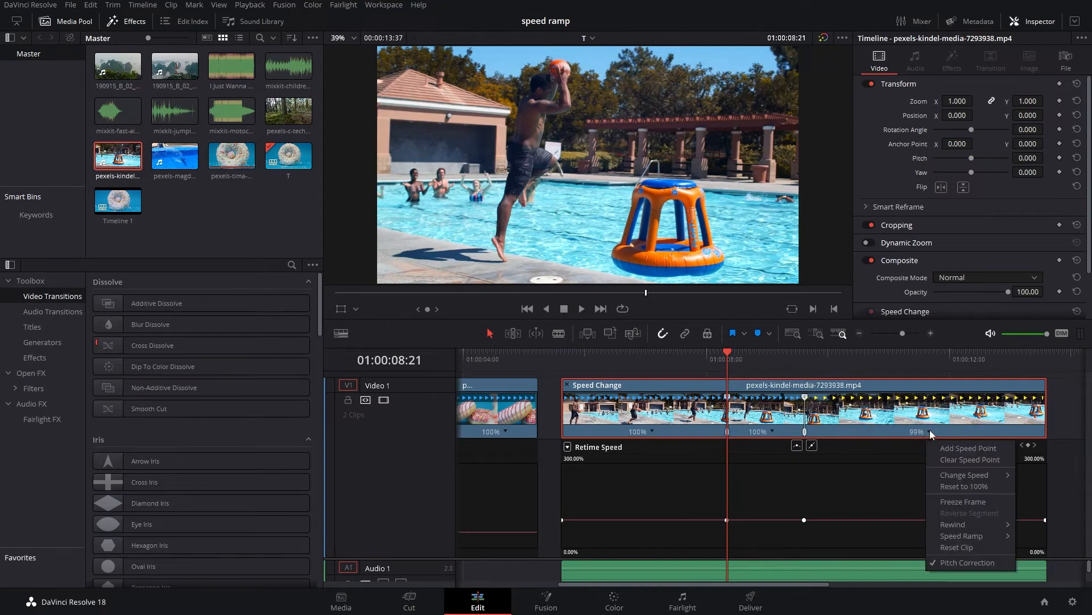
{"action": "left_click", "coordinate": [943, 487]}
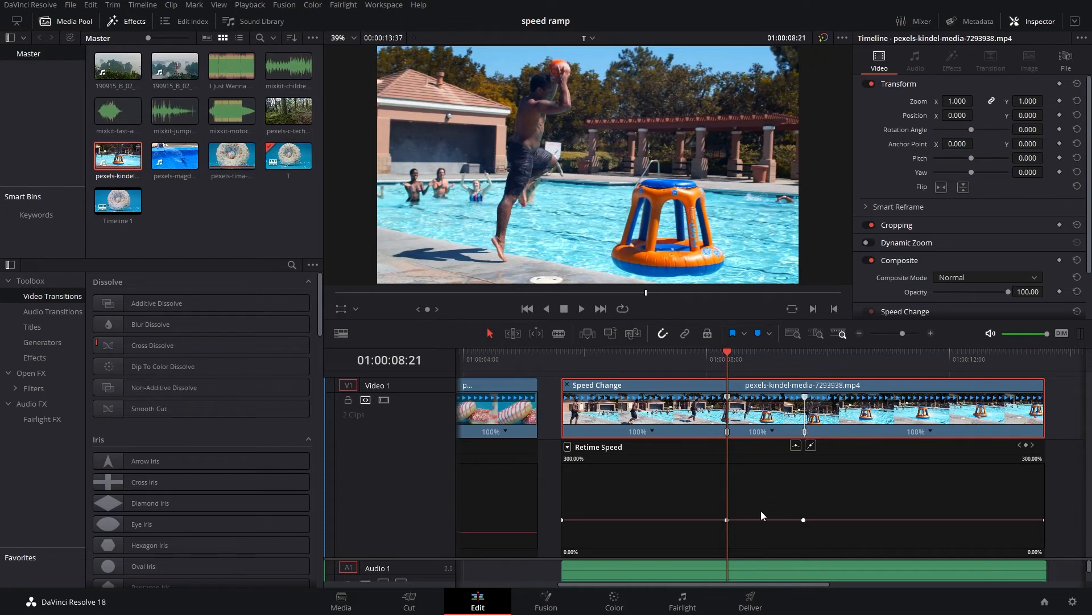
Lower the Retime Speed line between the two keyframes to 40% and save the project.
{"action": "mouse_move", "coordinate": [757, 518]}
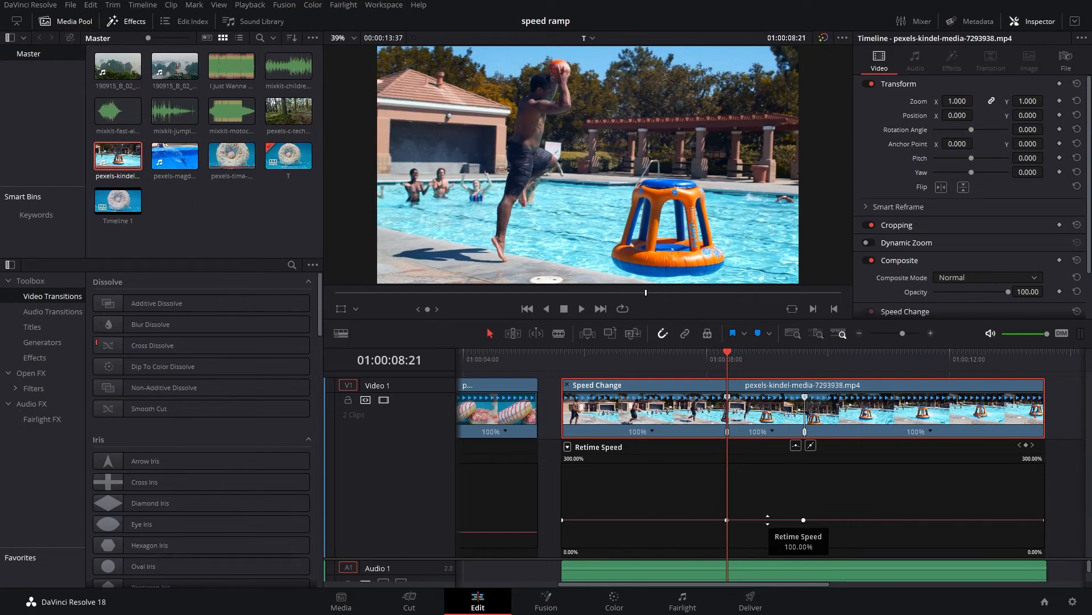
{"action": "left_click_drag", "start_coordinate": [768, 520], "coordinate": [779, 604]}
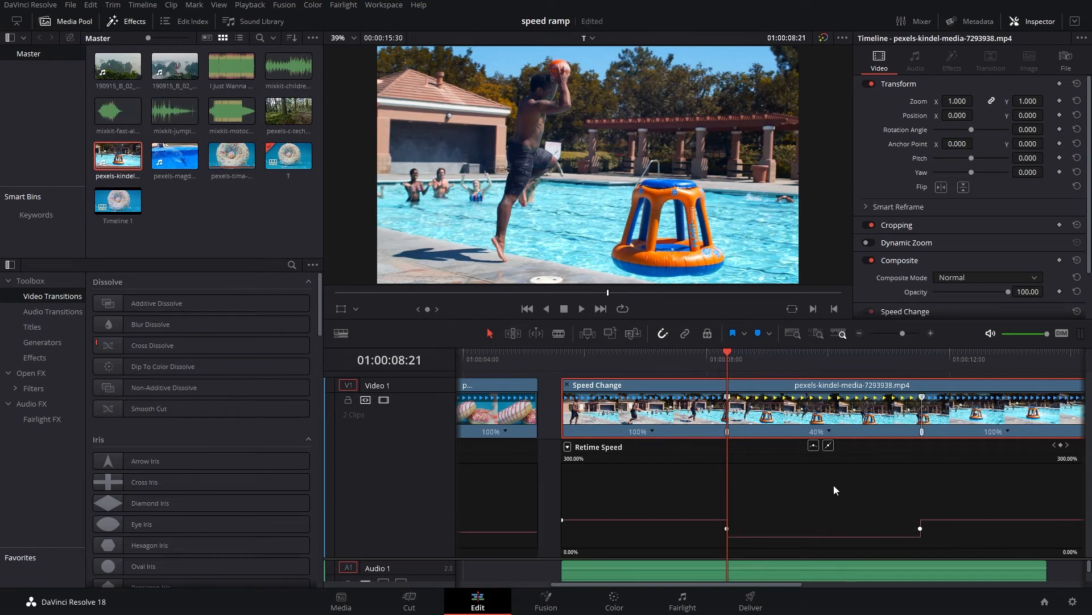
{"action": "key", "text": "ctrl+s"}
Play the slowed jump full screen from 01:00:06:58, before the slow segment, and return to the timeline.
{"action": "key", "text": "shift+z"}
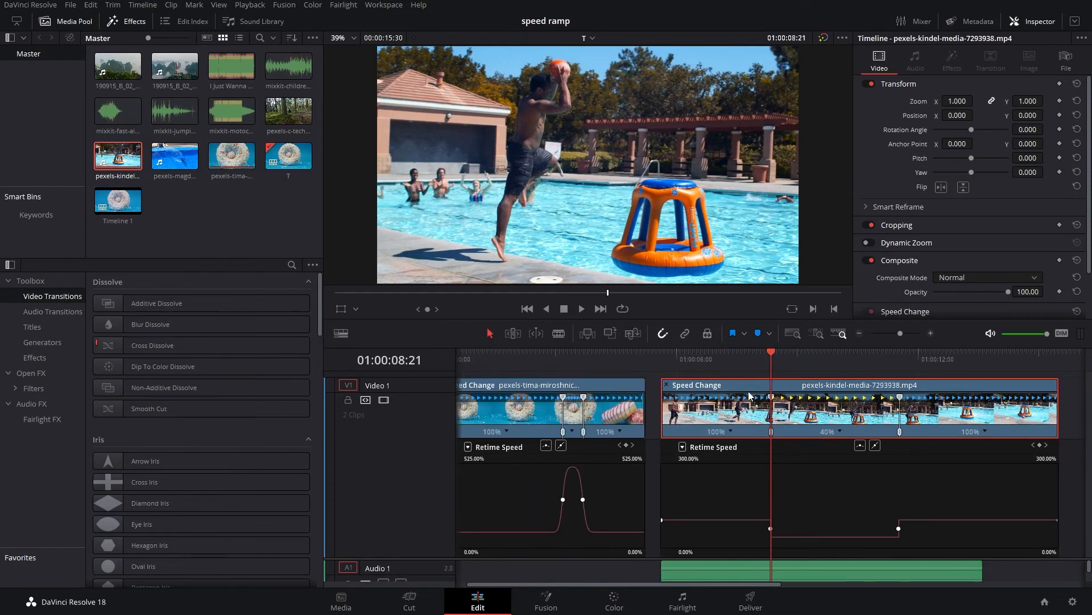
{"action": "left_click_drag", "start_coordinate": [775, 352], "coordinate": [717, 353]}
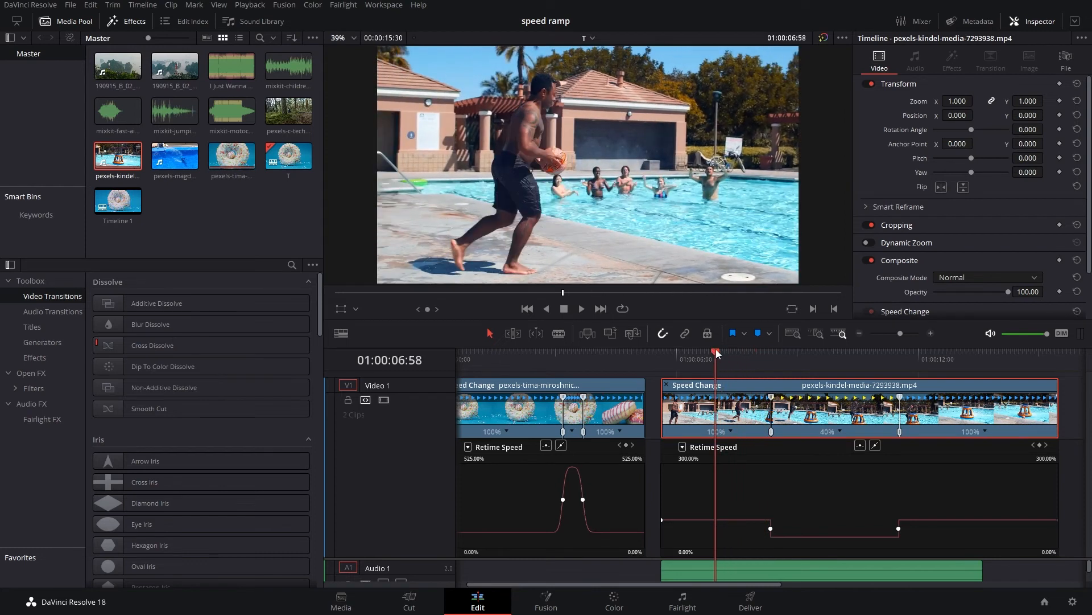
{"action": "key", "text": "space"}
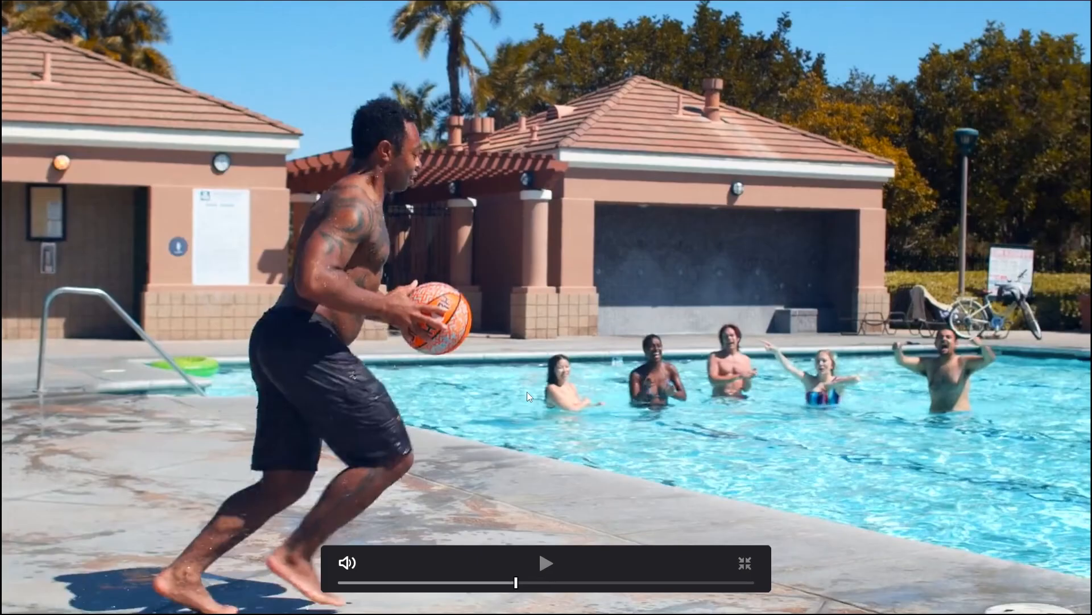
{"action": "key", "text": "space"}
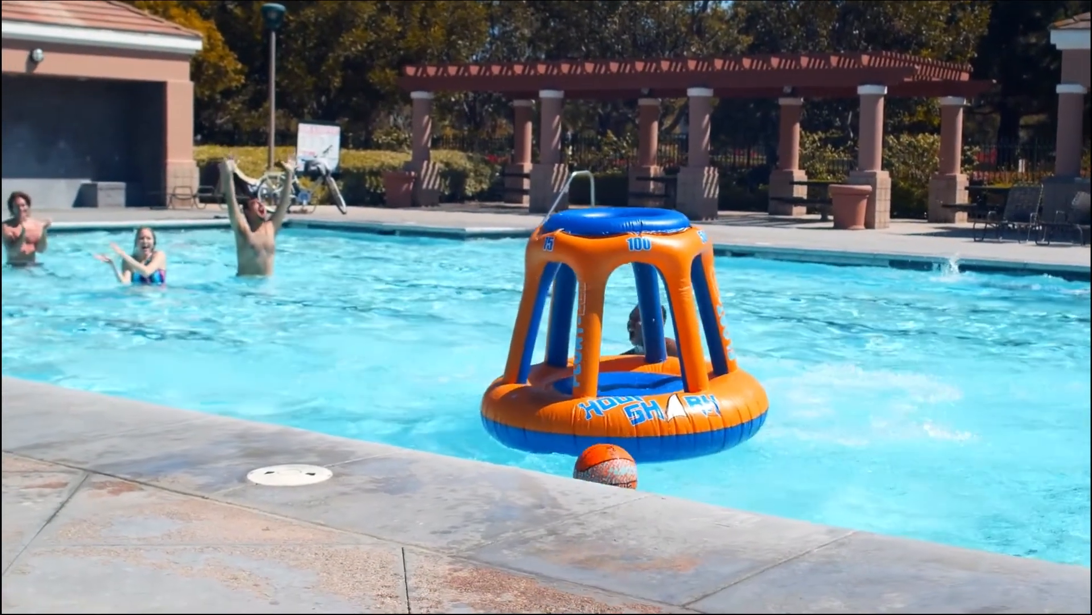
{"action": "key", "text": "Escape"}
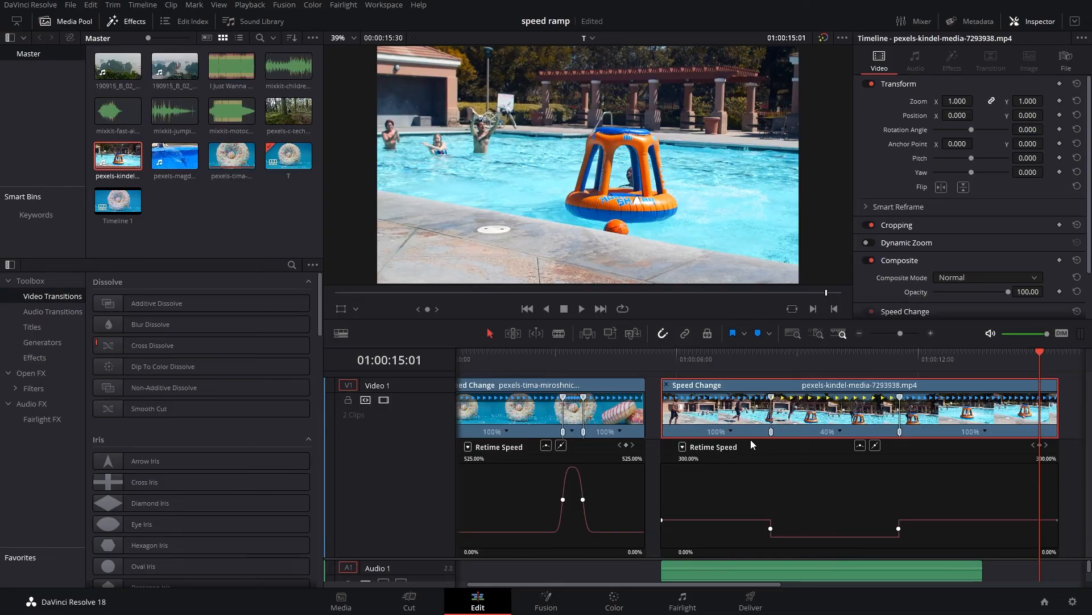
Convert both Retime Speed keyframes of the pool clip to smooth Bezier curves.
{"action": "left_click", "coordinate": [771, 528]}
{"action": "left_click", "coordinate": [860, 448]}
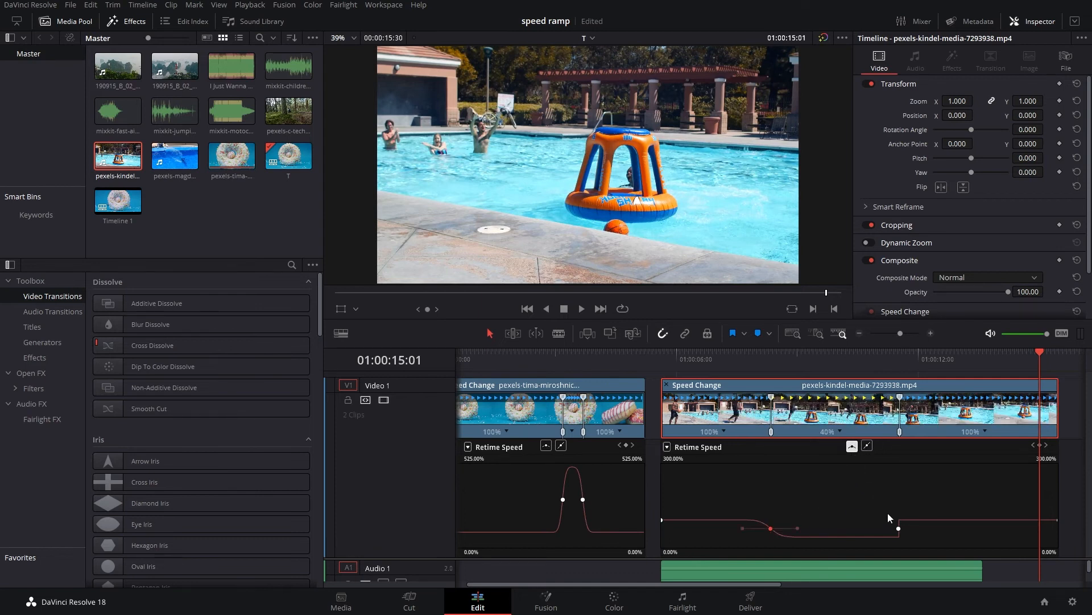
{"action": "left_click", "coordinate": [898, 528]}
{"action": "left_click", "coordinate": [852, 446]}
Shorten the Bezier handles of both pool clip speed keyframes for quicker transitions, and preview the result from 01:00:08:06.
{"action": "left_click_drag", "start_coordinate": [931, 528], "coordinate": [912, 528]}
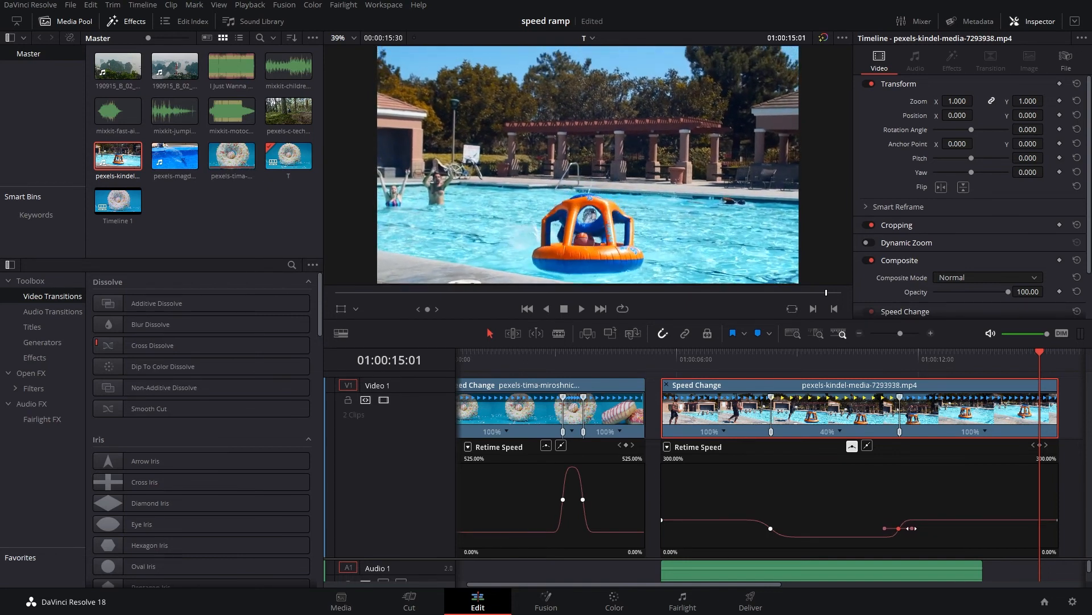
{"action": "left_click", "coordinate": [770, 528]}
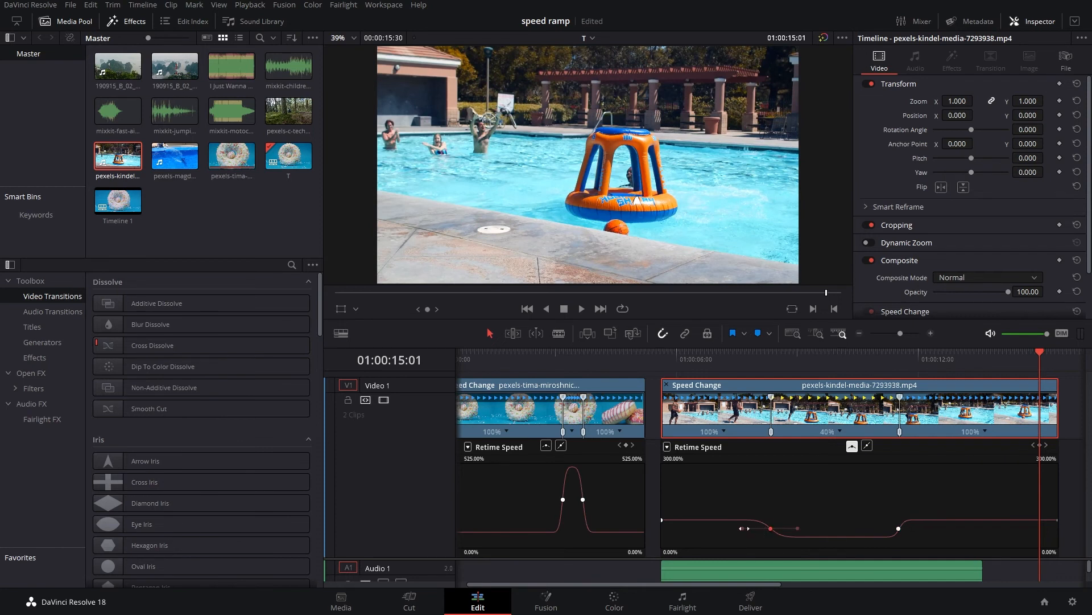
{"action": "left_click_drag", "start_coordinate": [745, 528], "coordinate": [758, 528]}
{"action": "left_click", "coordinate": [762, 357]}
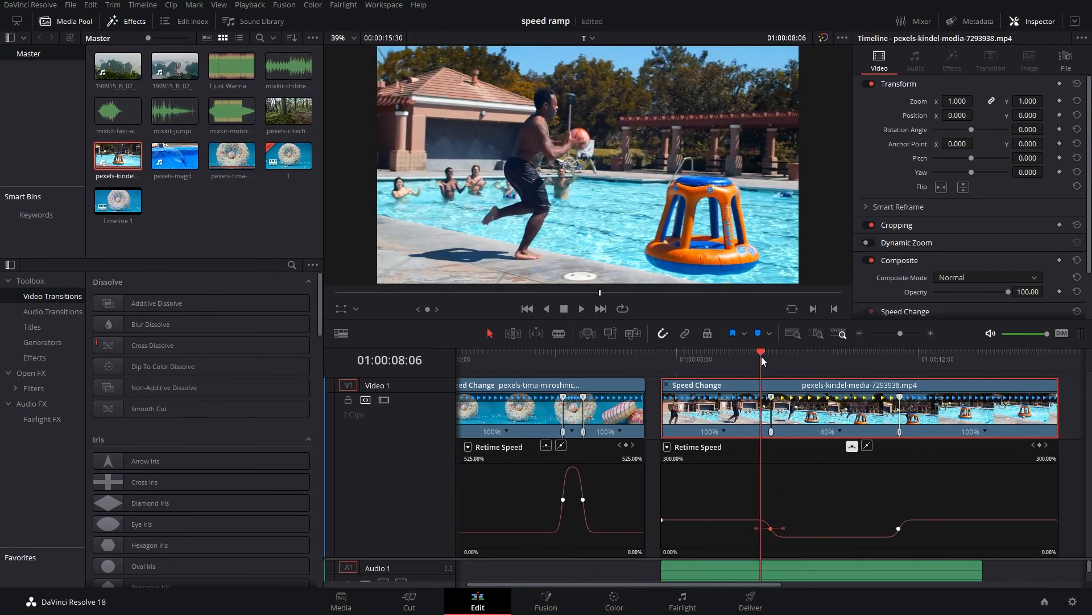
{"action": "key", "text": "space"}
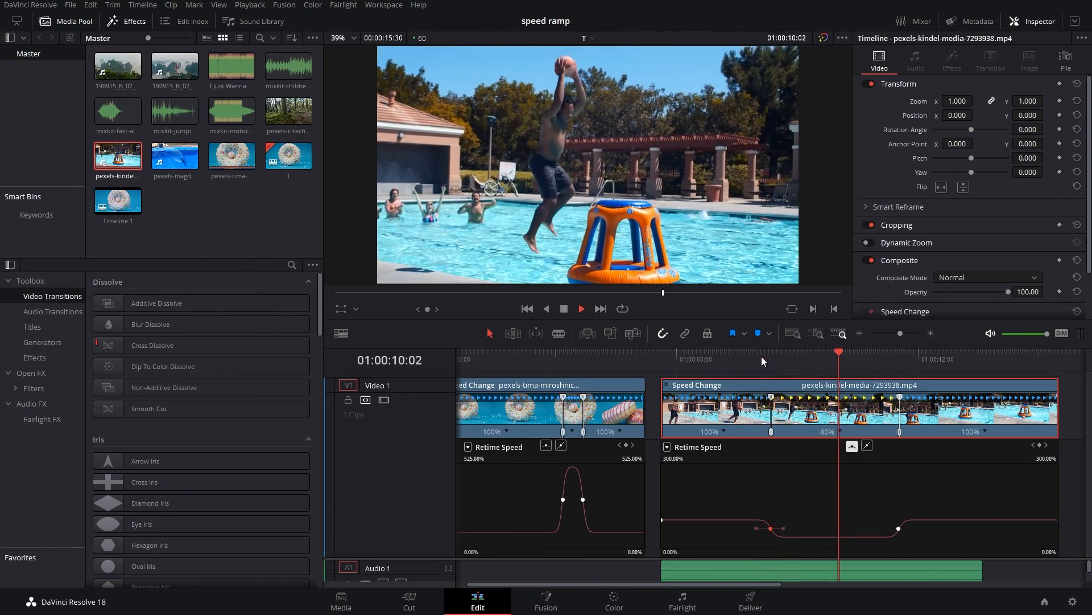